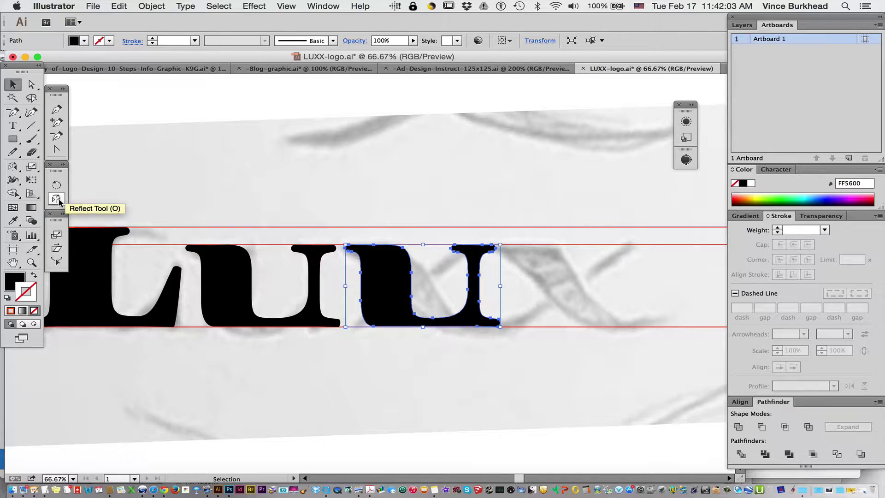
Step: Try scaling the copied U horizontally, undo the changes and deselect it
left_click(56, 235)
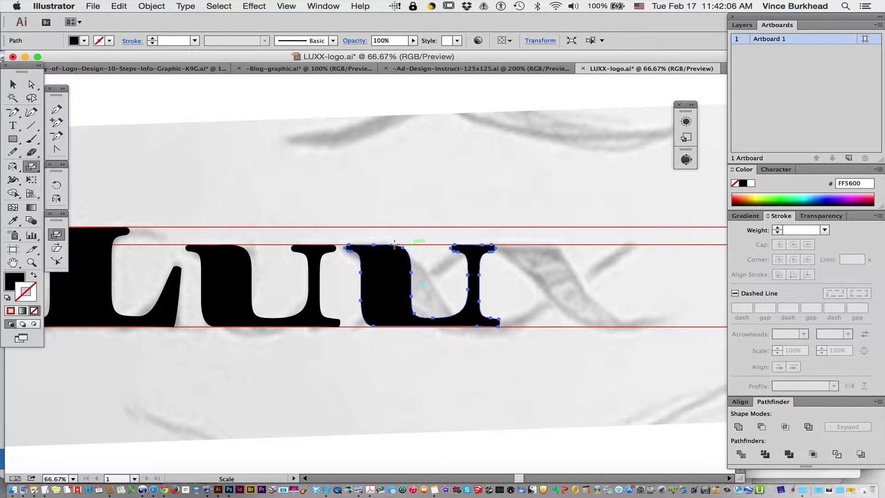
left_click(348, 250)
left_click_drag(442, 352, 510, 351)
key("super+z")
left_click_drag(358, 352, 430, 354)
key("super+z")
left_click(13, 84)
left_click(367, 154)
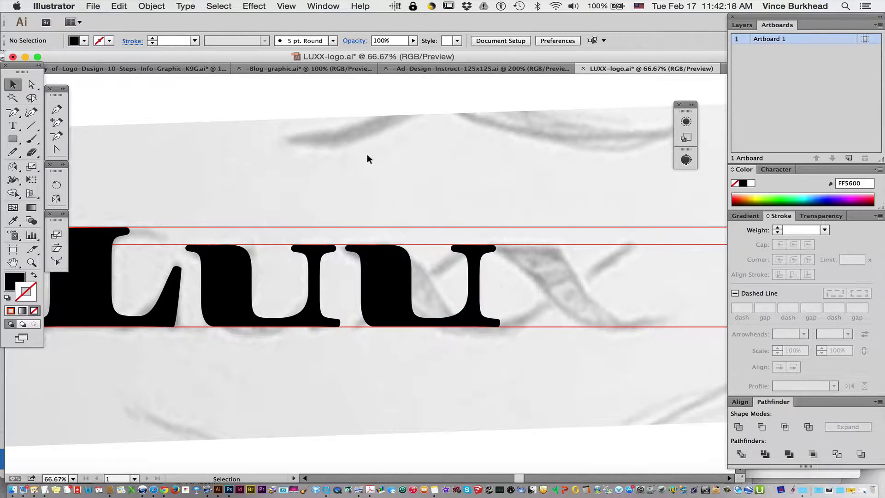
Step: Shear the copied U horizontally so its thick stem slants along the first sketched X
left_click(398, 292)
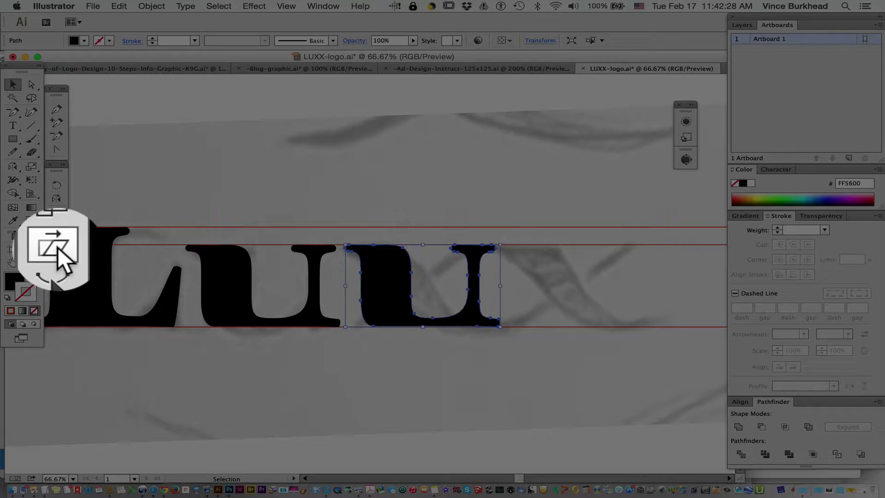
left_click(57, 247)
left_click_drag(360, 387, 441, 363)
key("super+z")
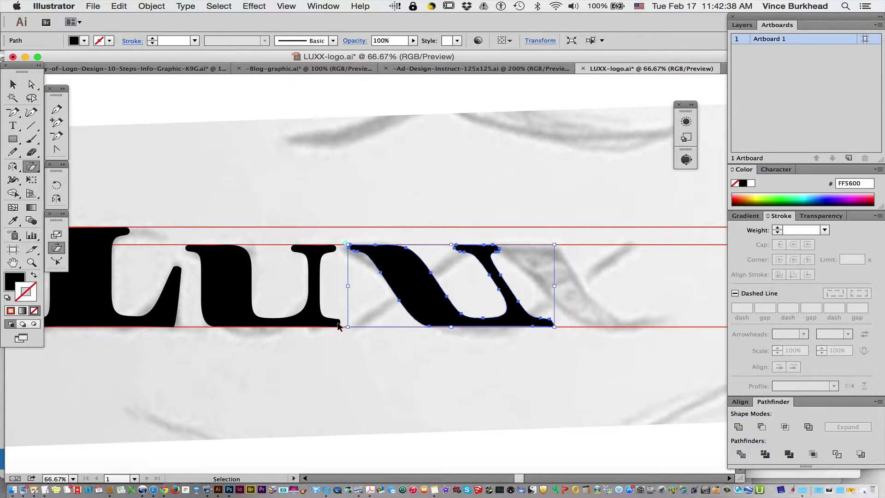
Step: Swap the slanted U's fill and stroke so it is outlined in black, and set the stroke weight to 4 pt
left_click(33, 275)
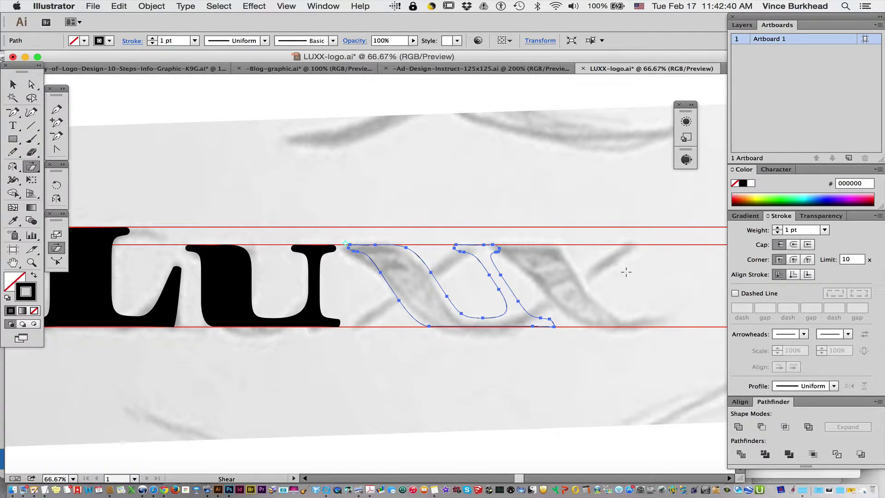
left_click(777, 228)
left_click(777, 228)
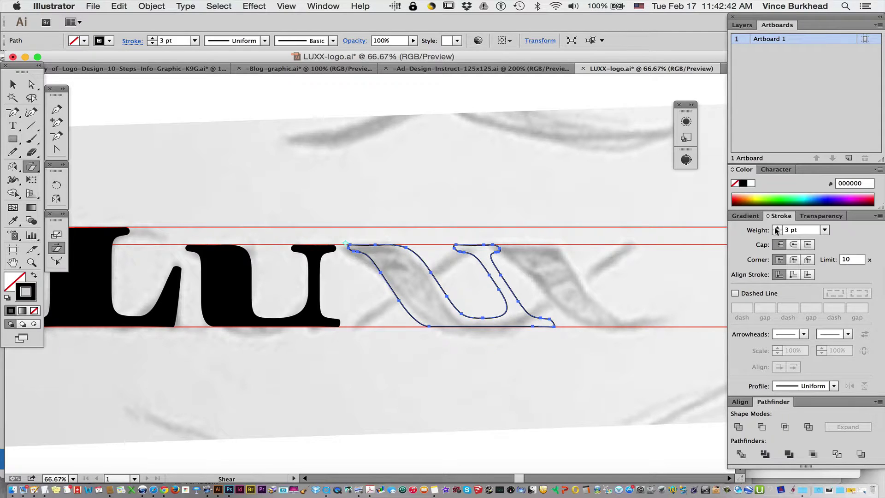
left_click(778, 228)
key("super+1")
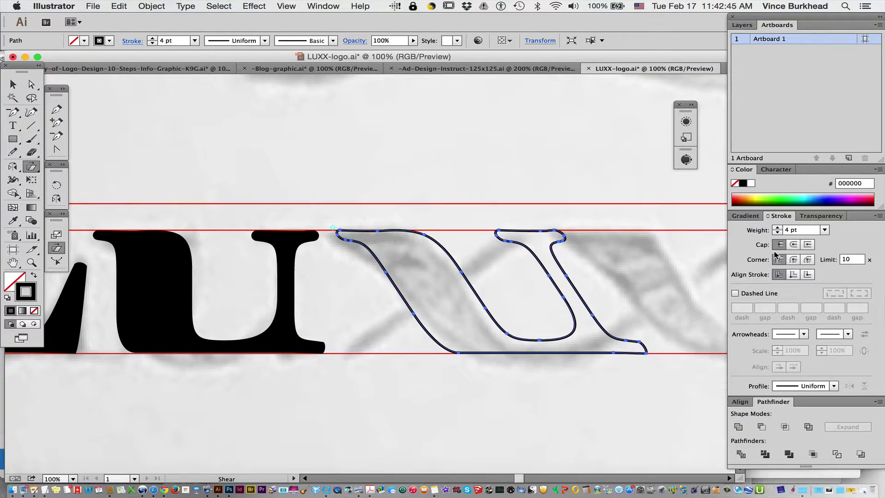
Step: Move the outlined slanted letter slightly so its upper serif sits close to the black U
left_click(13, 85)
left_click(497, 186)
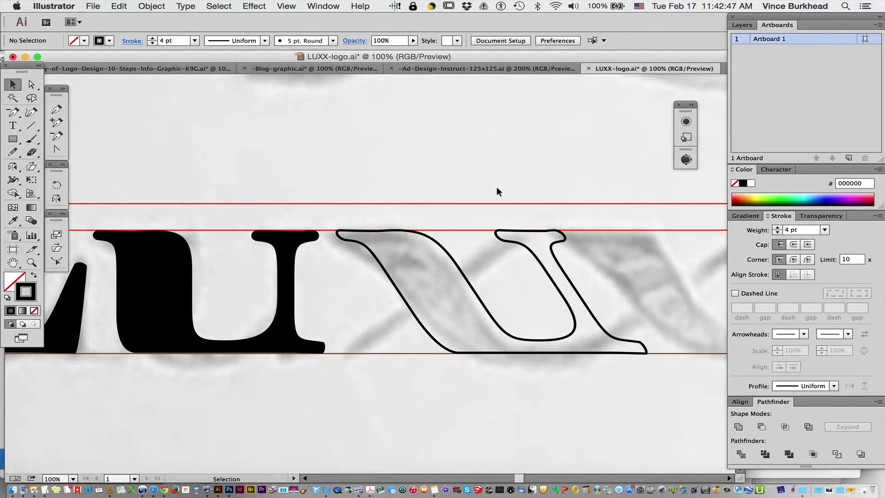
scroll(489, 188, "right", 3)
mouse_move(373, 244)
left_mouse_down()
mouse_move(487, 251)
mouse_move(362, 248)
left_mouse_up()
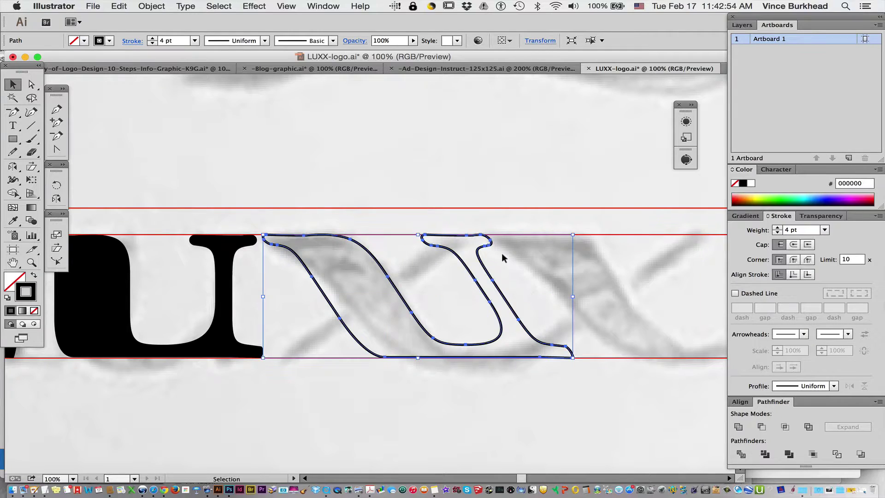
Step: Lasso the outlined letter's thin stem and foot and split them in place into a path separate from the thick stem
left_click(31, 84)
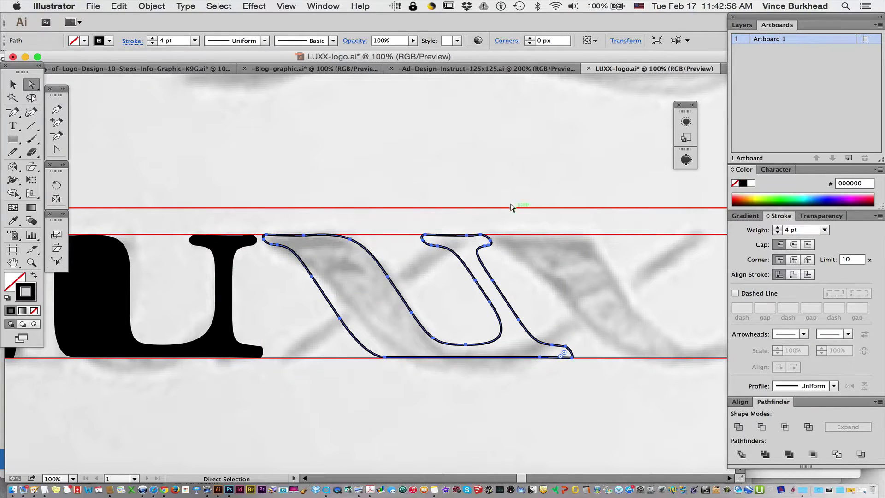
left_click(496, 217)
left_click_drag(408, 218, 612, 411)
key("super")
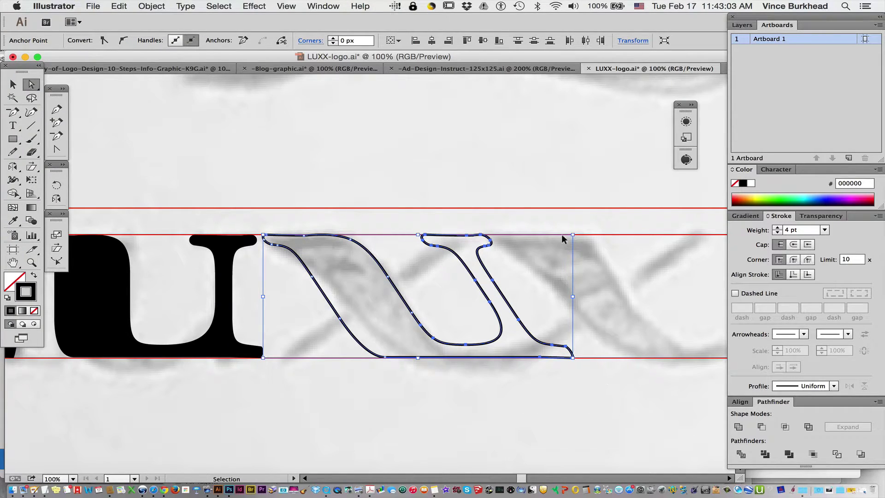
left_click(260, 145)
left_click(32, 98)
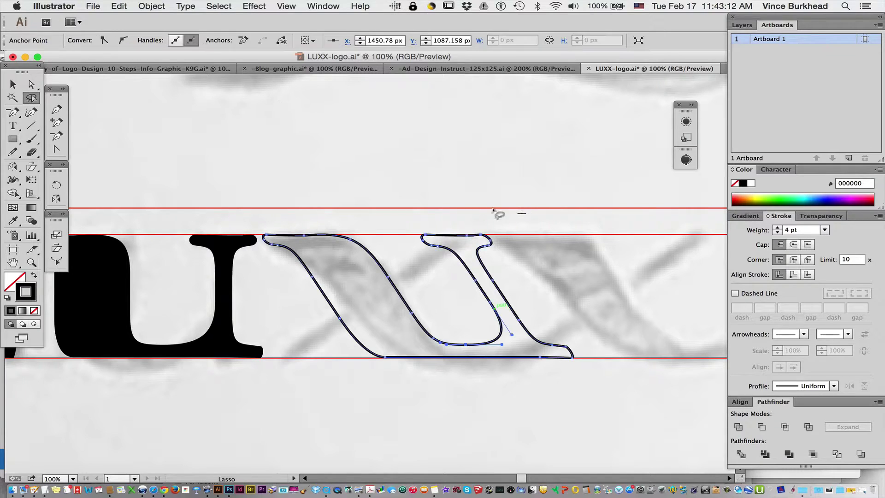
mouse_move(493, 210)
left_mouse_down()
mouse_move(447, 308)
mouse_move(461, 375)
mouse_move(602, 361)
mouse_move(503, 215)
left_mouse_up()
key("Delete")
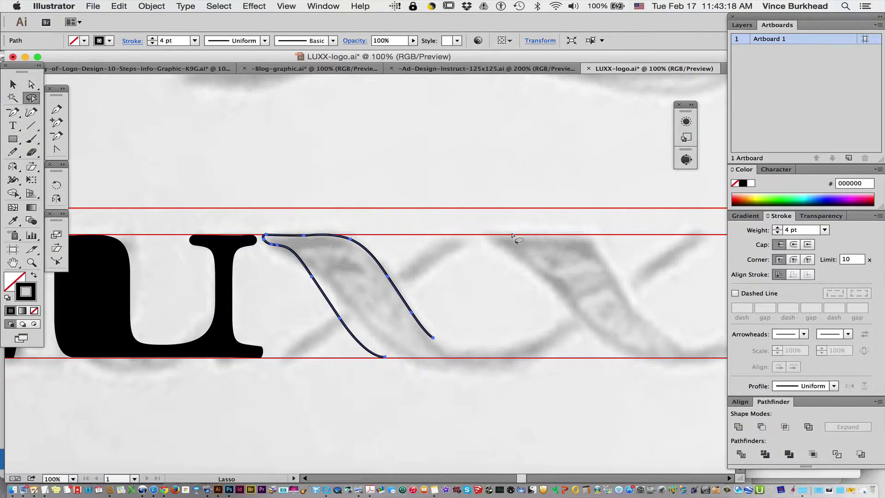
key("super+z")
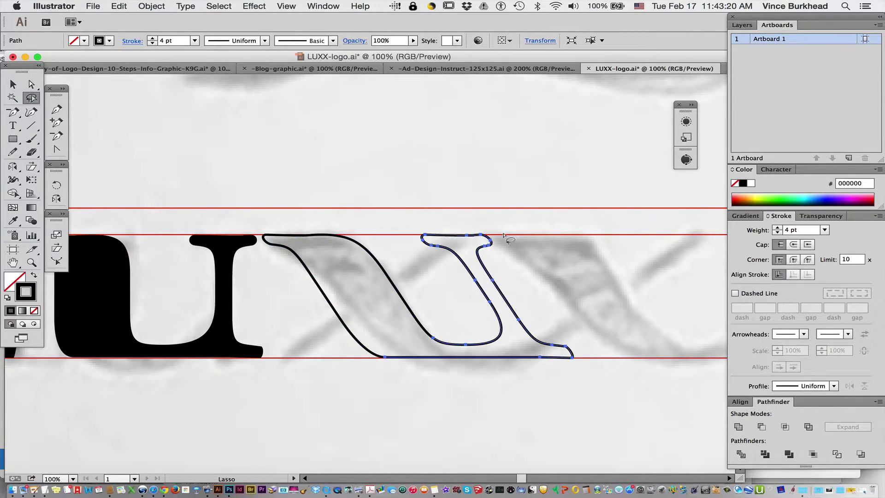
Step: Reflect the separated thin stem horizontally and move it clear of the thick stem
left_click(57, 199)
left_click_drag(515, 398, 403, 390)
left_click(13, 84)
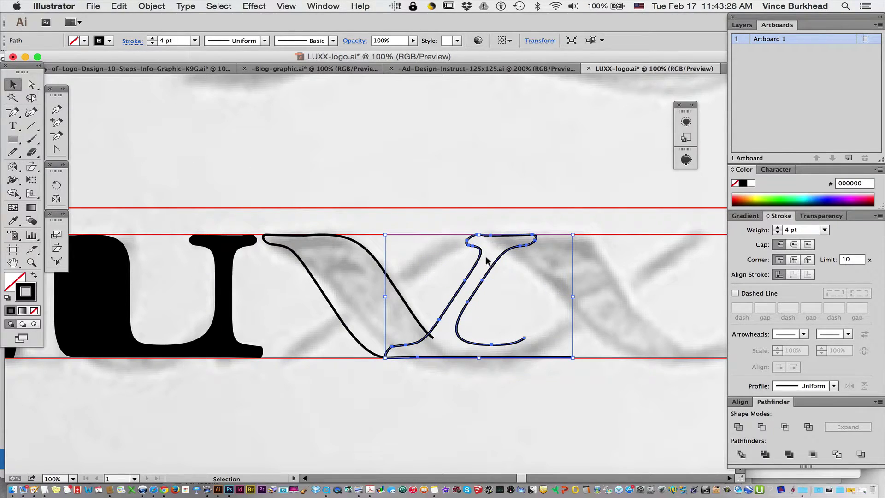
left_click_drag(483, 275, 580, 275)
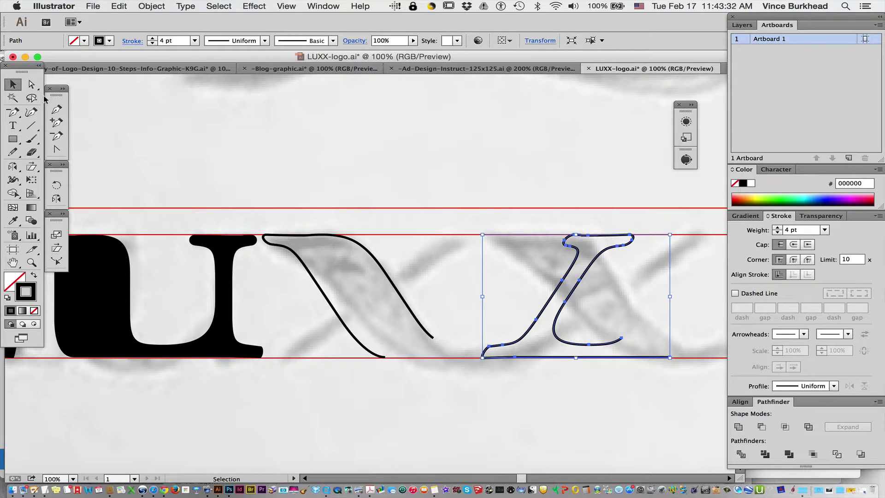
Step: Delete the thin stem's lower curve, base line and foot anchor points, leaving two open slanted lines below the serif
left_click(31, 84)
left_click(502, 384)
left_click_drag(673, 321, 591, 388)
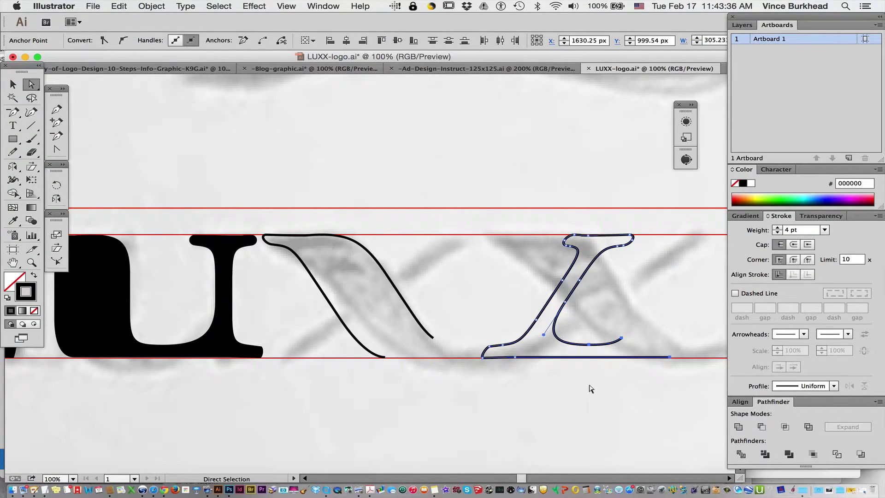
key("Delete")
left_click_drag(458, 385, 494, 327)
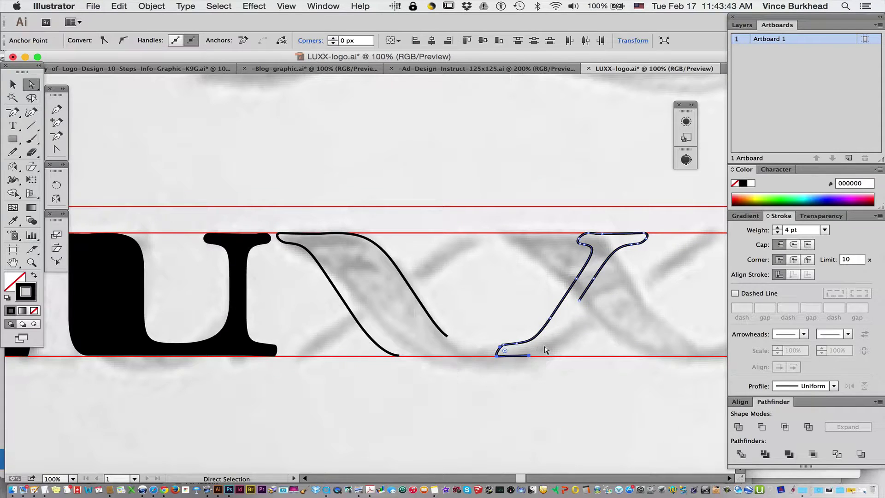
key("Delete")
key("Delete")
Step: Extend both open ends of the thin stem diagonally down to just below the baseline
left_click(550, 340)
left_click(550, 316)
left_click_drag(549, 316, 515, 370)
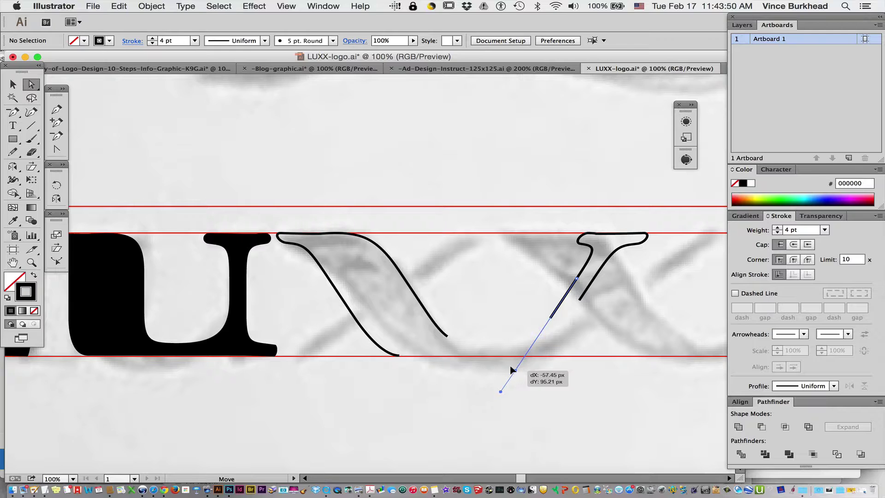
left_click(579, 300)
left_click_drag(575, 305, 536, 364)
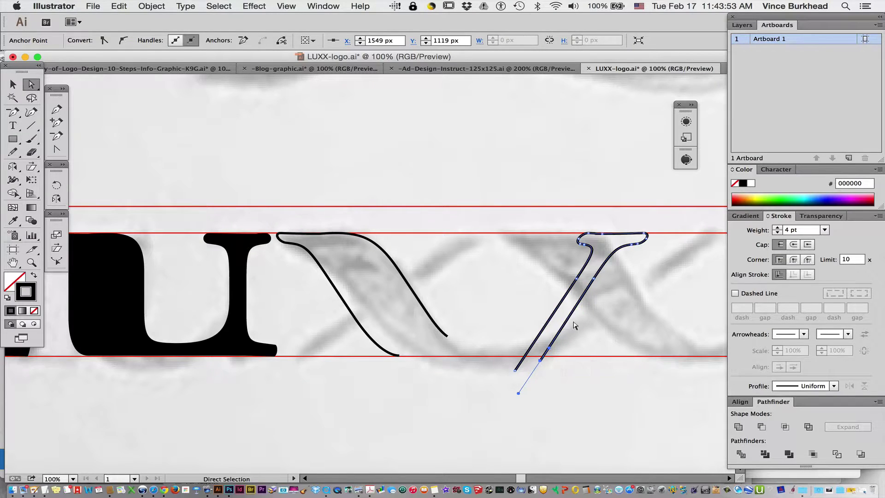
Step: Join the thin stem's open ends with a curved Pen segment and stretch the tip further below the baseline
left_click(57, 149)
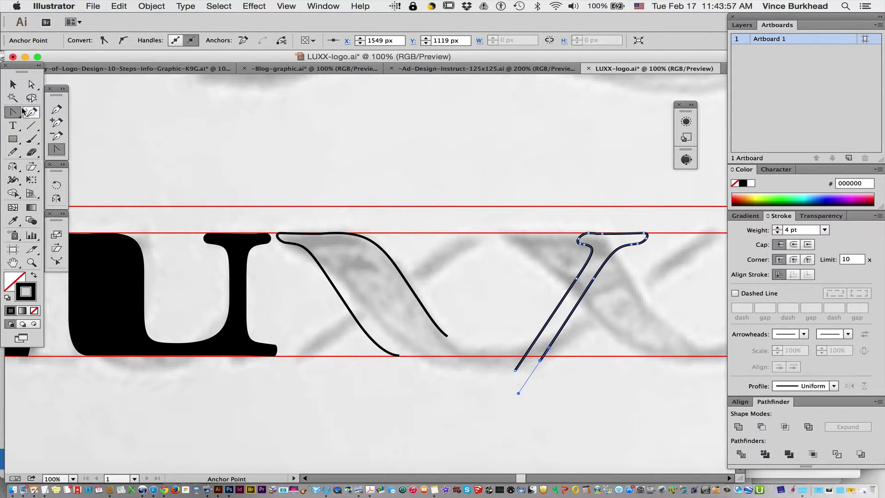
left_click(50, 111)
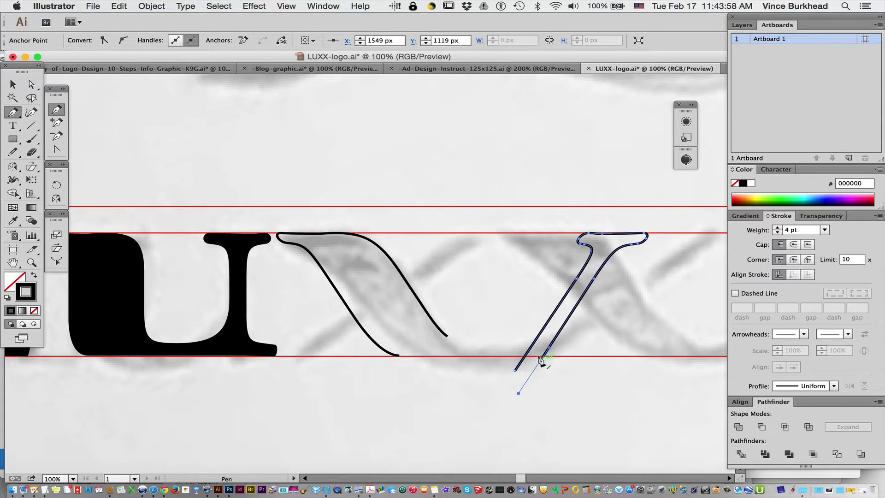
left_click(515, 370)
left_click_drag(484, 376, 493, 370)
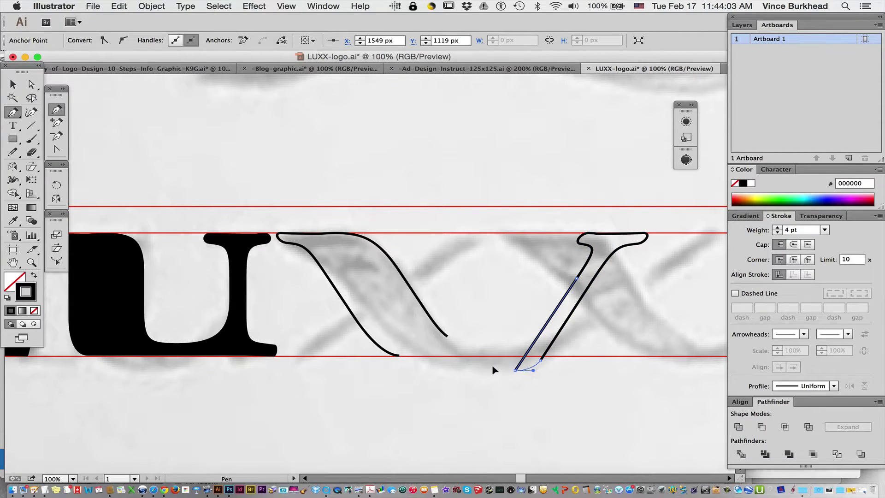
left_click(31, 84)
left_click_drag(484, 404, 516, 400)
left_click(545, 223)
Step: Place the thin stroke across the thick stem and shear it to a flatter angle to form the X
left_click(13, 83)
left_click_drag(559, 295, 383, 290)
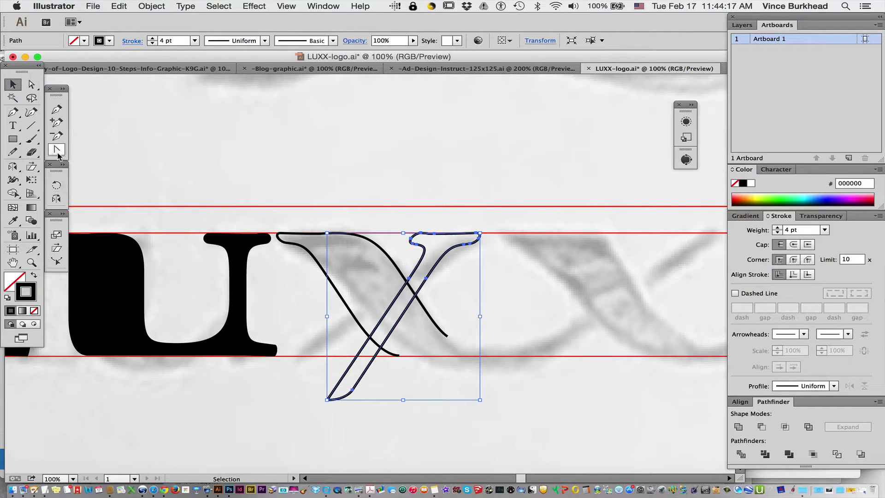
left_click(57, 249)
left_click_drag(433, 387, 390, 394)
left_click(13, 84)
left_click_drag(446, 275, 419, 276)
Step: Close the thick stem's open ends with the Pen tool as a curved tail sweeping below the baseline to a sharp point
scroll(448, 286, "down", 3)
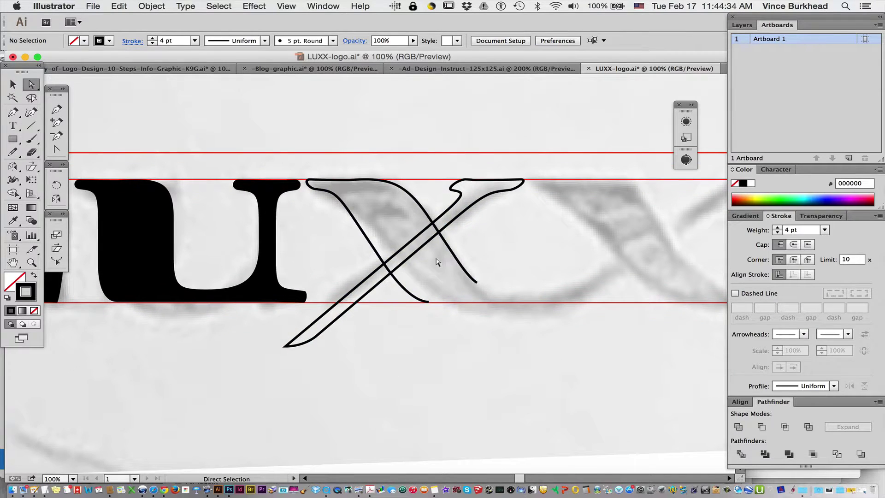
left_click(474, 279)
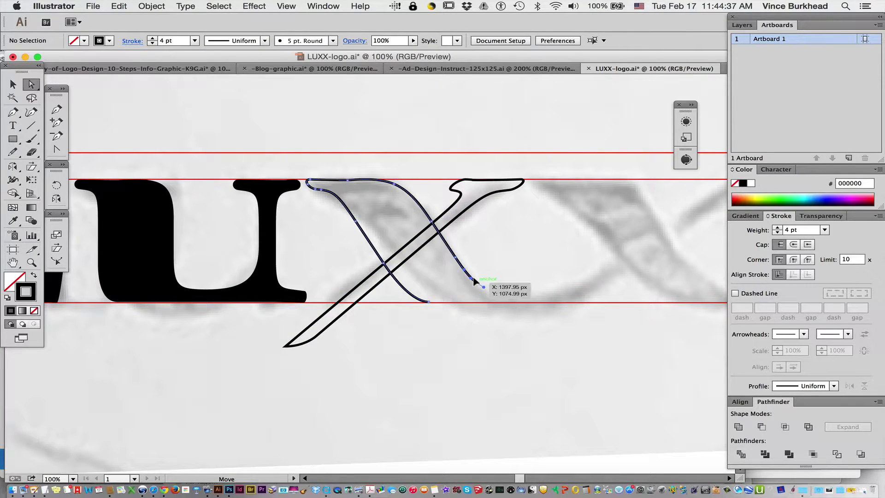
left_click(56, 110)
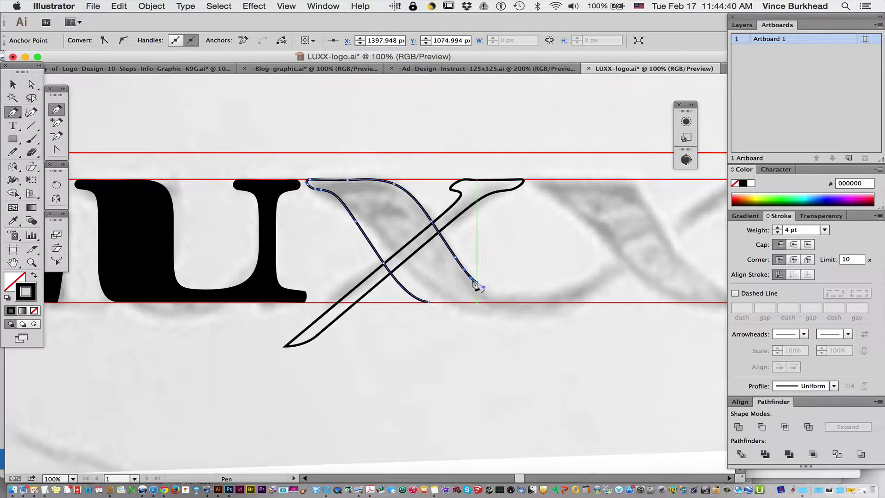
left_click(476, 282)
mouse_move(523, 295)
left_mouse_down()
mouse_move(556, 292)
mouse_move(509, 326)
mouse_move(450, 317)
left_mouse_up()
left_click(429, 302)
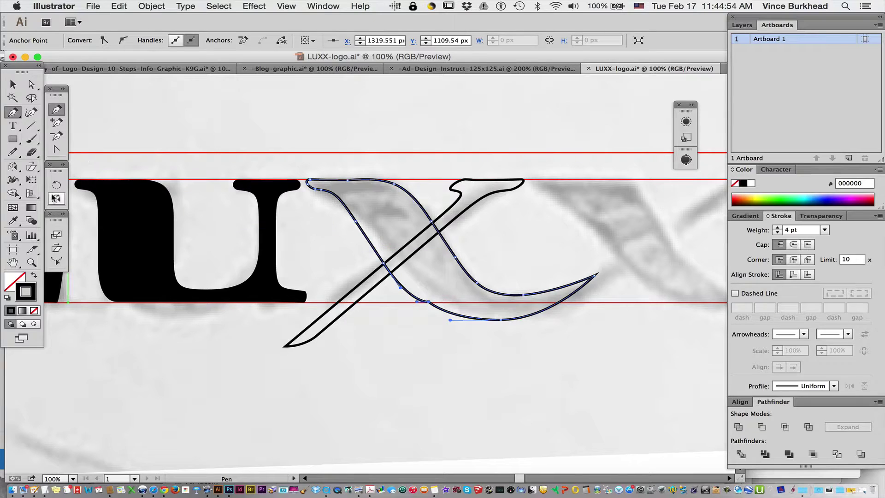
Step: Smooth the underside of the tail by adjusting the joining anchor's handle and nudging the anchor down and left
left_click(56, 149)
left_click_drag(428, 302, 411, 292)
key("Down")
key("Down")
key("Down")
key("Left")
key("Left")
key("Left")
key("Left")
key("Left")
key("Down")
key("Down")
key("Down")
key("Down")
key("Down")
key("Down")
key("Down")
key("Left")
key("Left")
left_click(13, 85)
left_click(433, 253)
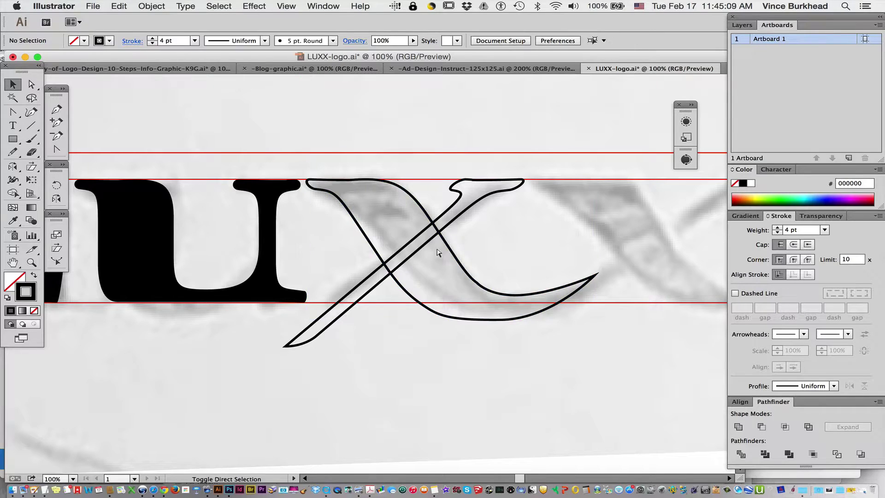
Step: Shear the X's thin stroke to a flatter angle and reposition it over the sketched diagonal
left_click_drag(469, 208, 480, 209)
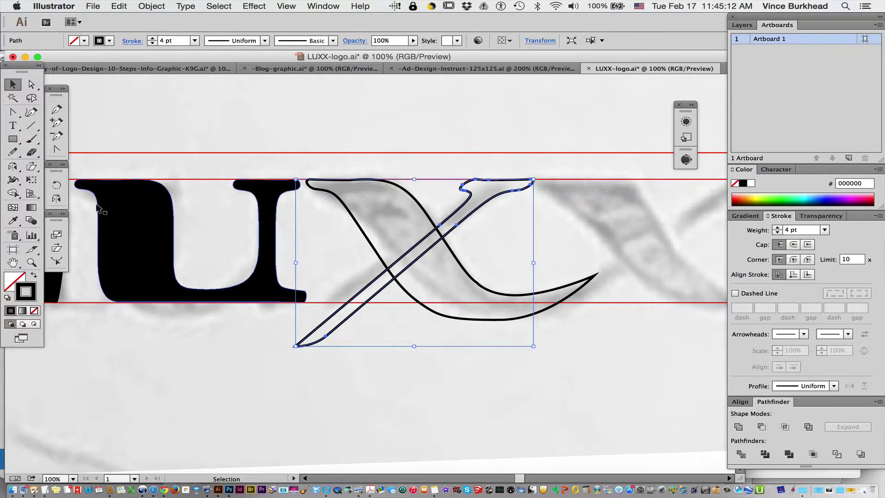
left_click(56, 248)
left_click_drag(391, 381, 356, 377)
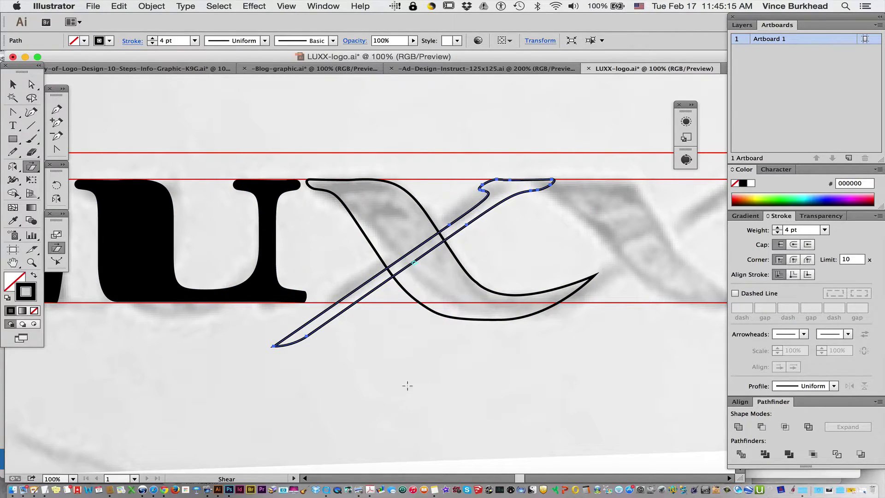
left_click(13, 84)
key("super+shift+a")
left_click_drag(467, 208, 462, 206)
Step: Swap stroke and fill on both X strokes to make them solid black, and duplicate them over the second sketched X
left_click(400, 285, "shift")
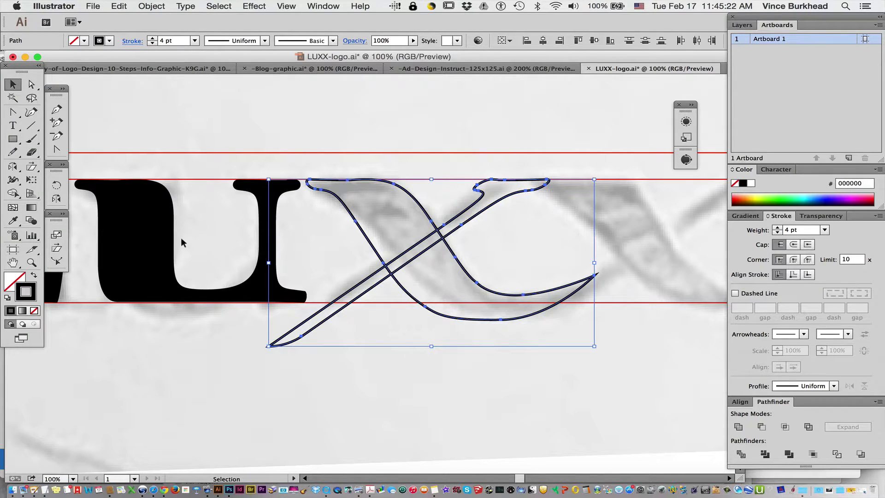
left_click(38, 271)
key("super+minus")
left_click_drag(414, 256, 538, 255)
left_click(609, 387)
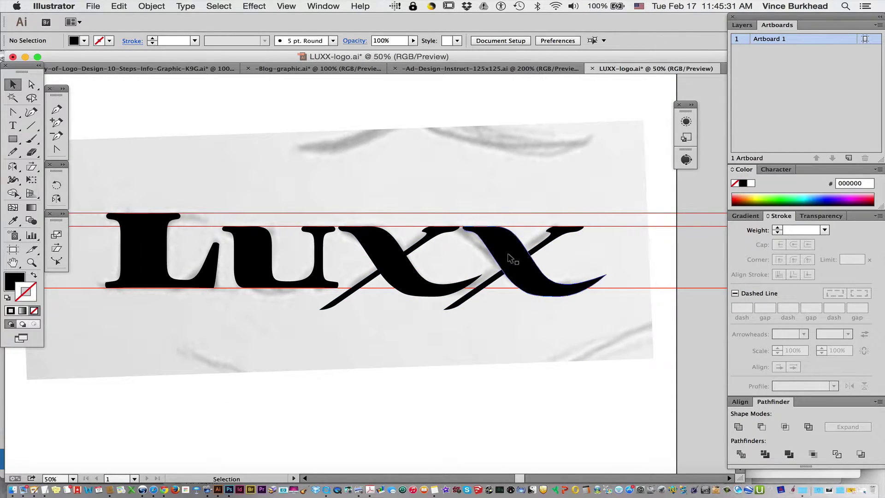
Step: Group the two strokes of the second X, and group the two strokes of the first X
left_click(520, 275, "super")
key("super+g")
left_click(396, 256)
left_click(366, 242, "shift")
key("super+g")
Step: Nudge the second X left to tighten its spacing with the first X
left_click(516, 257)
key("Left")
key("Left")
key("Left")
key("Left")
key("Left")
key("Left")
key("Left")
key("Left")
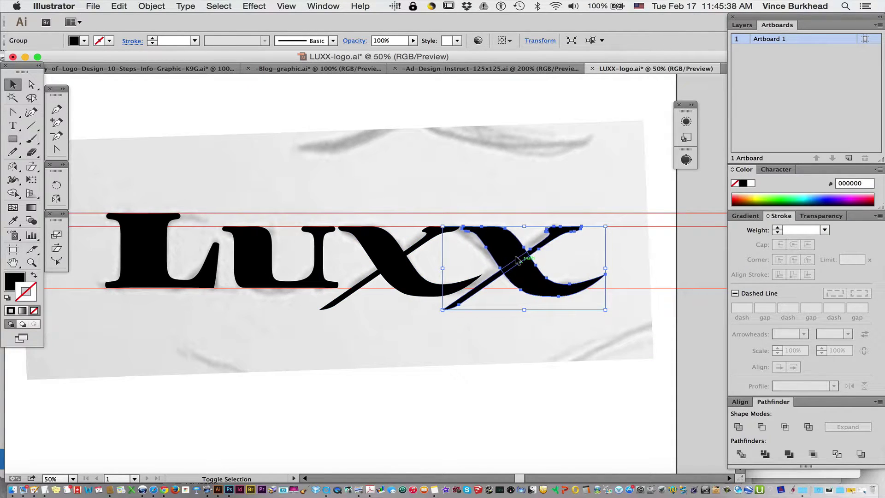
left_click(497, 368)
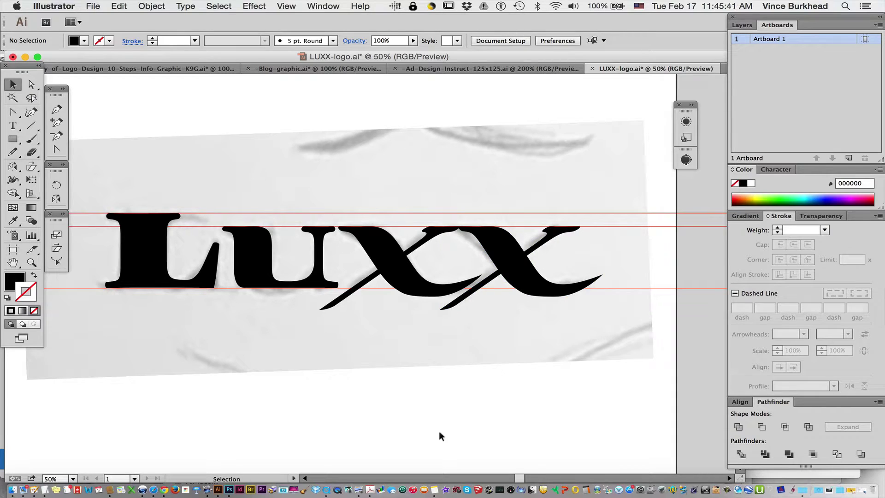
Step: Remove the sketch and guide lines so that only the black wordmark remains
key("super+a")
key("super+minus")
key("super+minus")
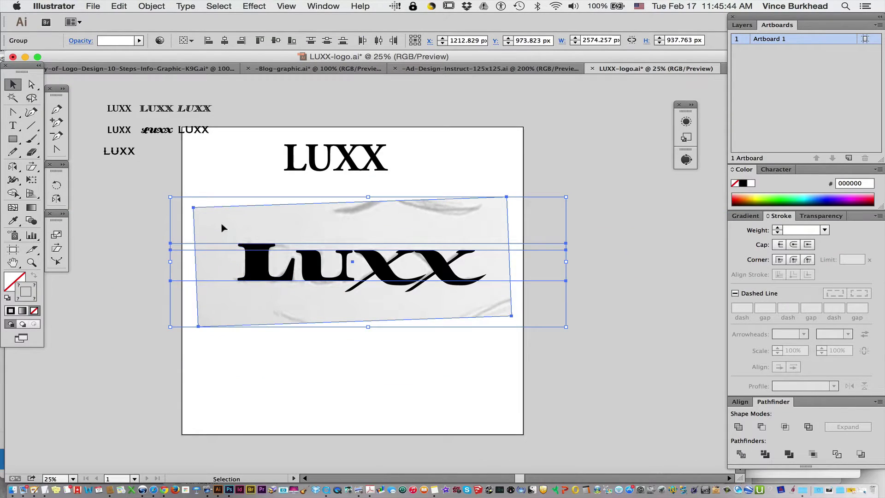
key("Delete")
key("super+plus")
key("super+plus")
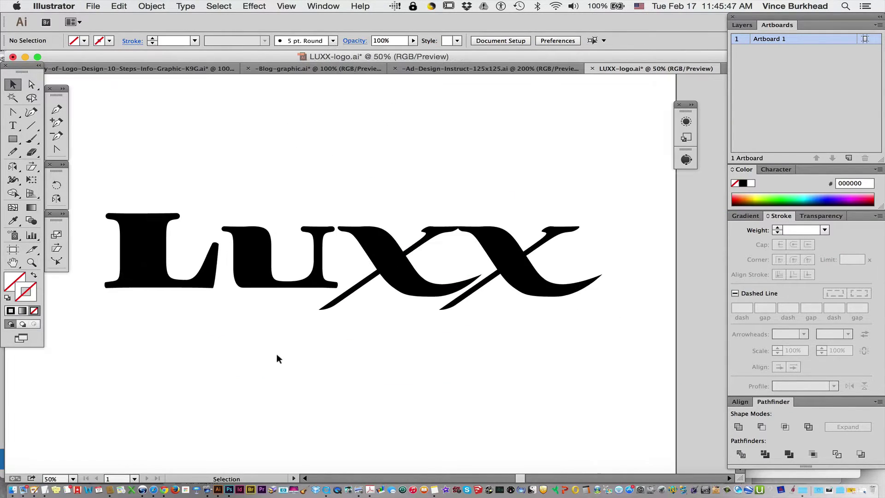
scroll(360, 372, "left", 3)
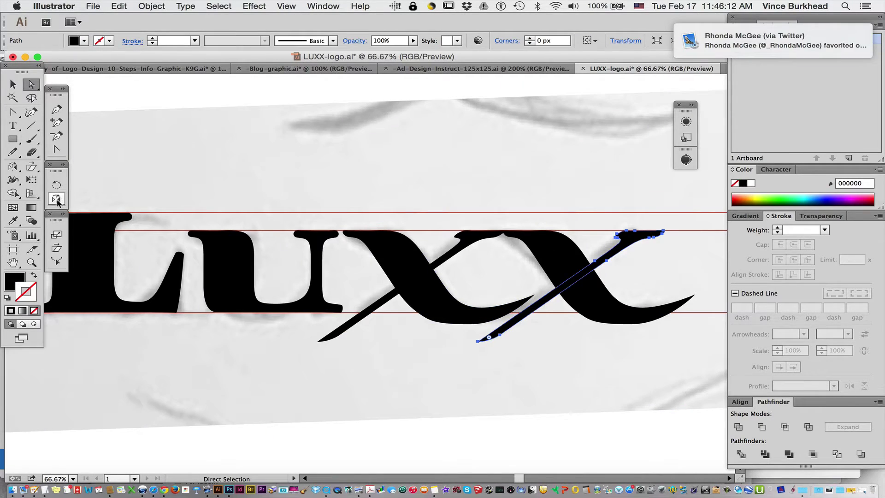
Step: Shear the second X's thin stroke to a flatter angle
left_click(56, 248)
left_click_drag(640, 393, 583, 391)
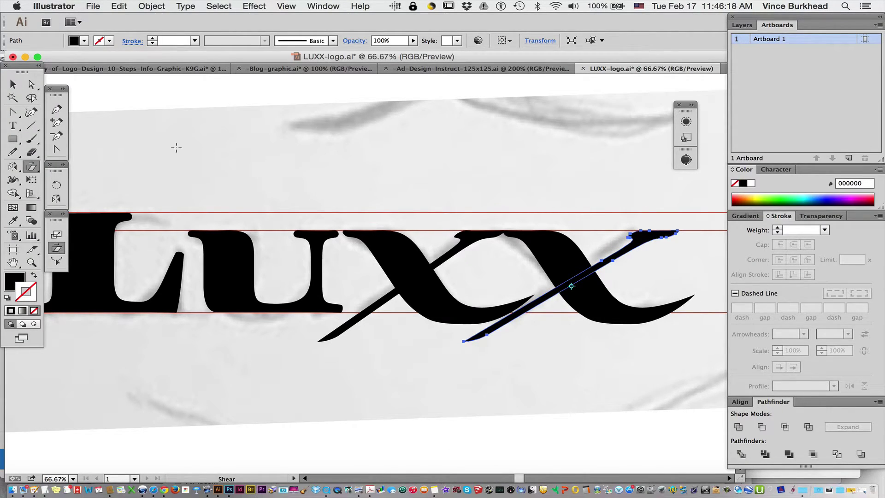
left_click(13, 83)
left_click(360, 144)
Step: Move the first X off the artboard and put a copy of the sheared second X in its place
left_click(395, 271)
left_click_drag(394, 272, 541, 272)
left_click_drag(586, 289, 434, 289)
left_click(509, 383)
key("super+minus")
key("super+minus")
key("super+minus")
key("super+plus")
key("super+plus")
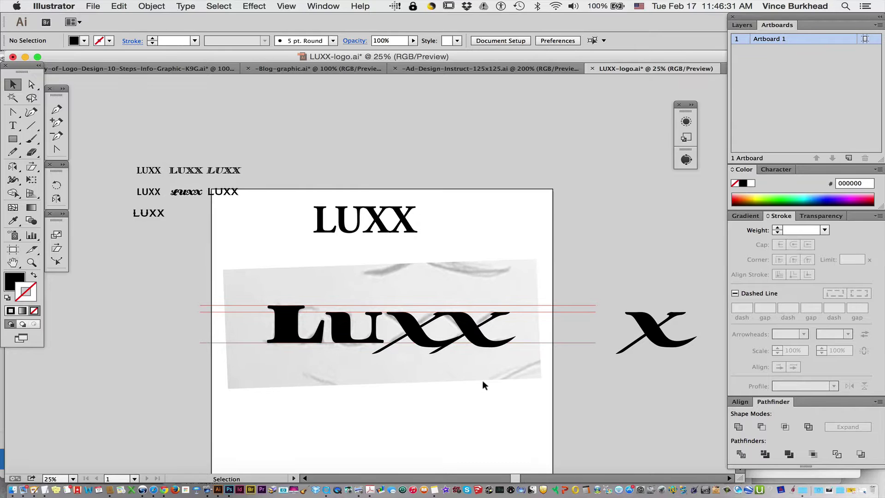
Step: Delete the second X from the wordmark, exposing the sketched letter beneath it
key("super+plus")
key("super+plus")
scroll(483, 382, "down", 3)
scroll(483, 383, "right", 4)
left_click(634, 286)
key("BackSpace")
scroll(635, 286, "down", 2)
scroll(634, 286, "right", 2)
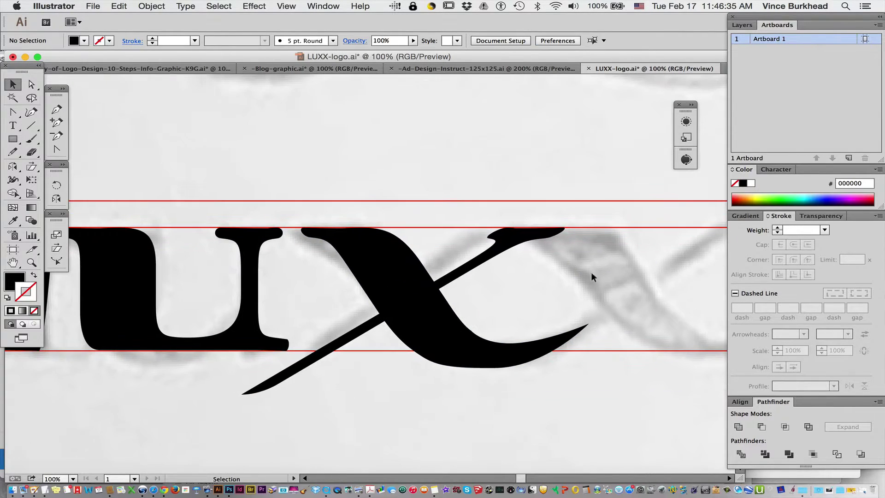
Step: Ungroup the remaining X and thicken its thin stroke with a copy offset slightly to the right
left_click(516, 236)
key("super+shift+g")
left_click(517, 314)
left_click_drag(510, 231, 522, 233)
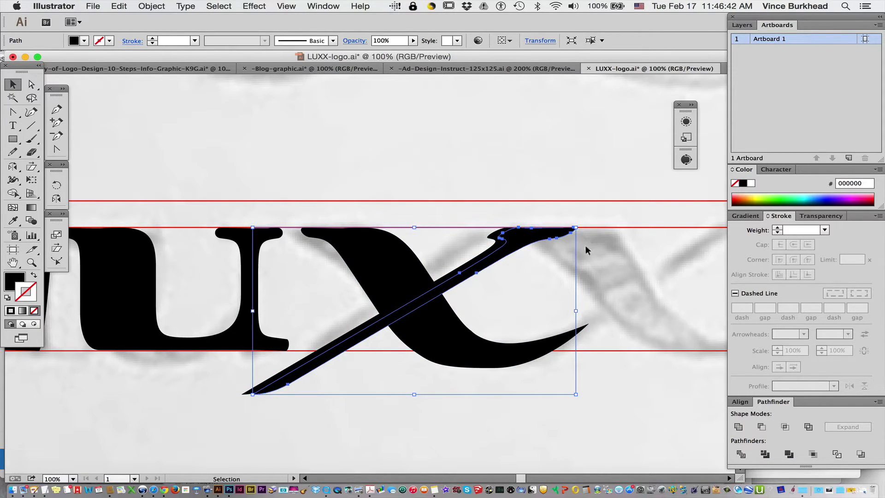
Step: Lower the bottom-edge anchor near the original thin stroke's tip to bring it closer to the offset copy's edge
left_click(33, 85)
left_click(289, 386)
left_click(243, 391)
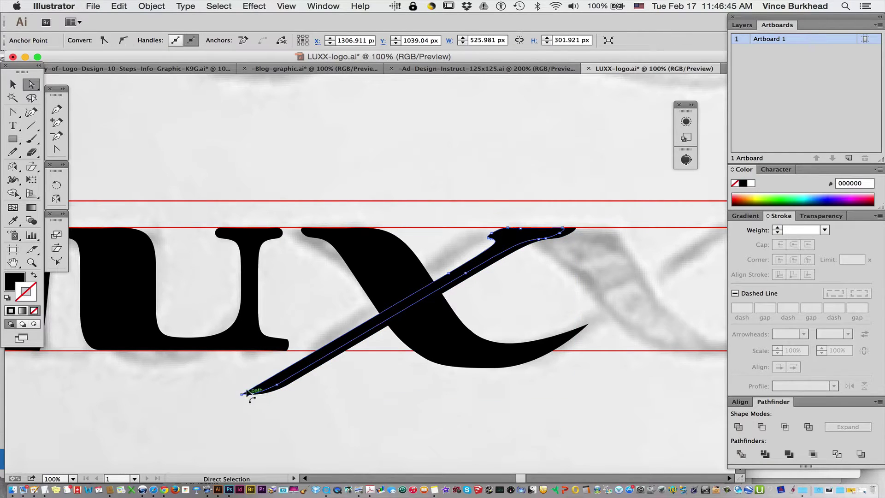
left_click_drag(277, 384, 277, 389)
left_click(338, 408)
left_click(302, 398)
Step: Reshape the thin stroke's lower tip by adjusting its anchor and curve handle until the edge blends with the offset copy
scroll(243, 415, "down", 3)
scroll(243, 415, "left", 6)
left_click_drag(352, 321, 458, 389)
key("a")
left_click(474, 134)
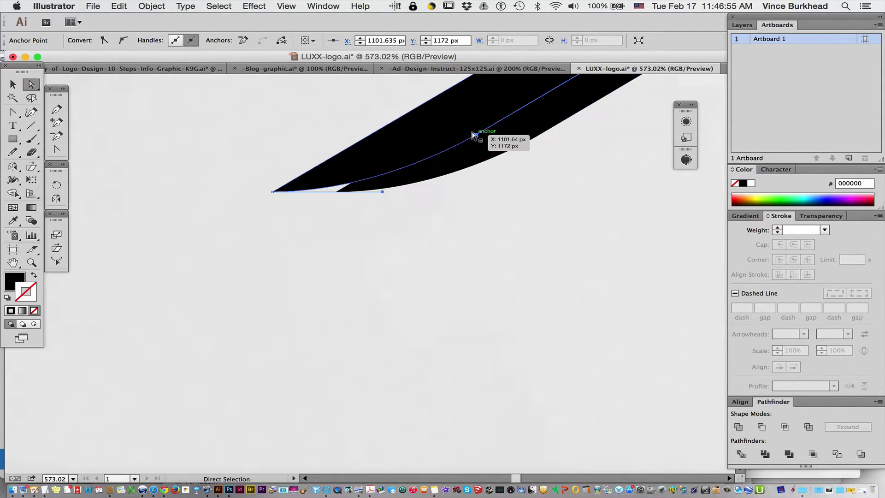
left_click_drag(473, 132, 475, 138)
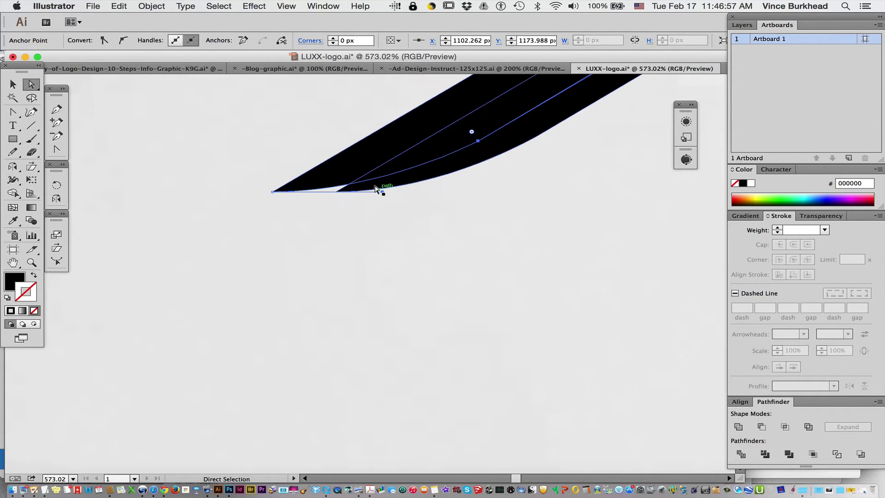
left_click_drag(379, 190, 389, 203)
mouse_move(478, 142)
left_mouse_down()
mouse_move(469, 144)
mouse_move(481, 144)
mouse_move(484, 155)
left_mouse_up()
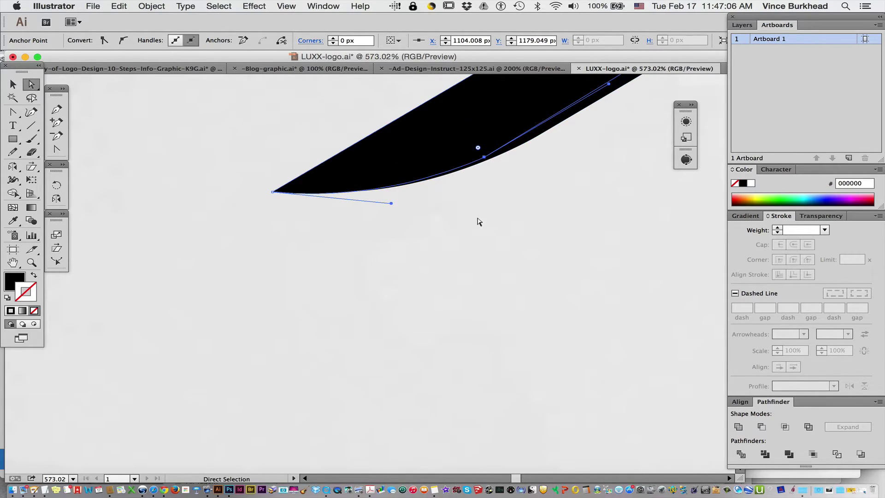
key("super+1")
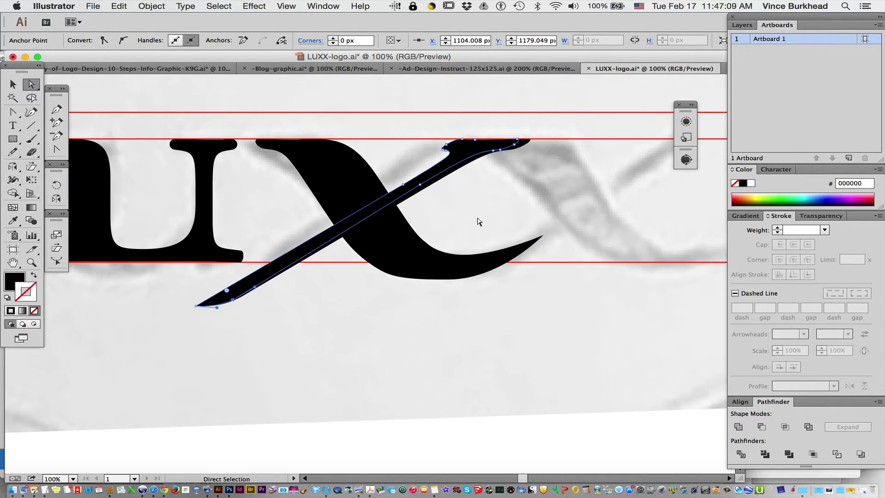
Step: Unite the original thin stroke and its offset copy into a single shape
left_click(517, 143)
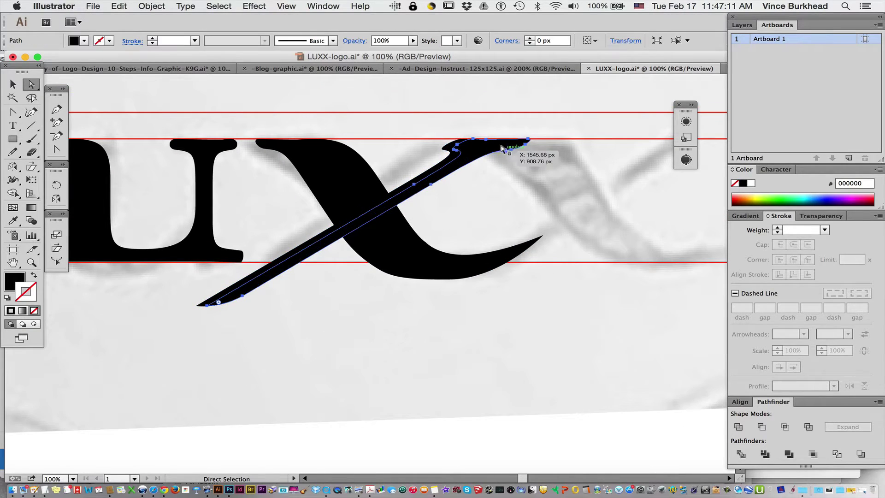
left_click(444, 147)
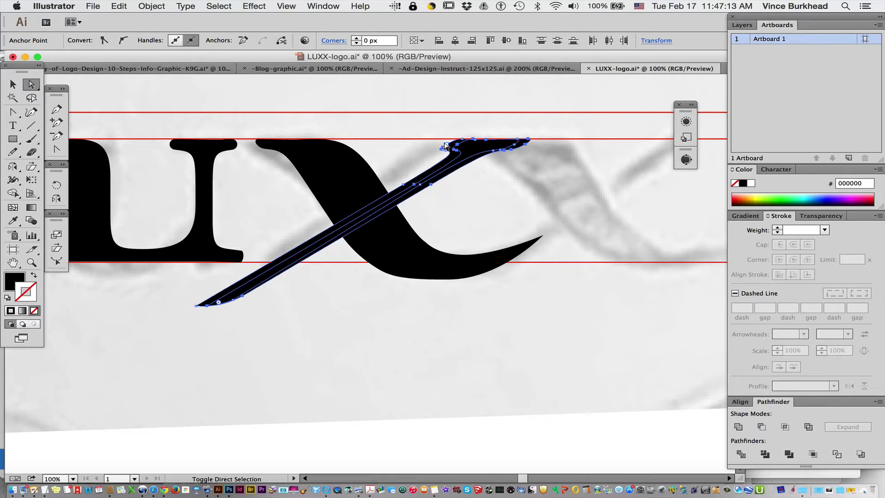
left_click(445, 146)
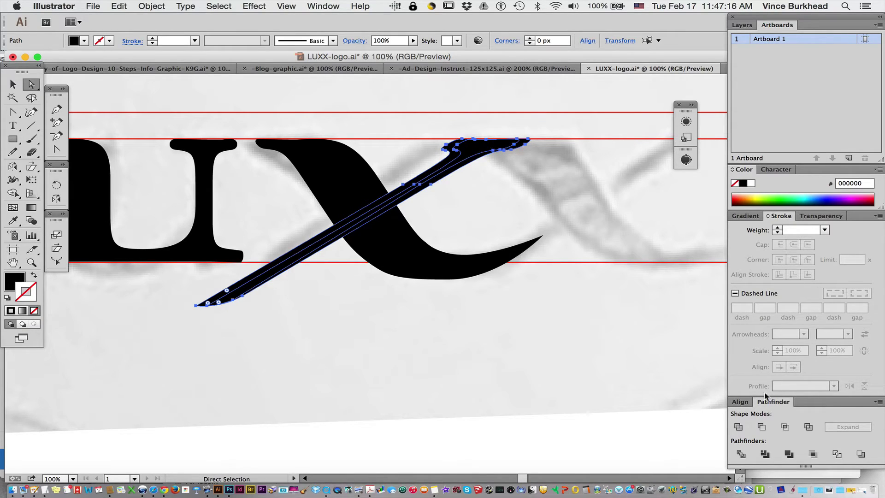
left_click(738, 427)
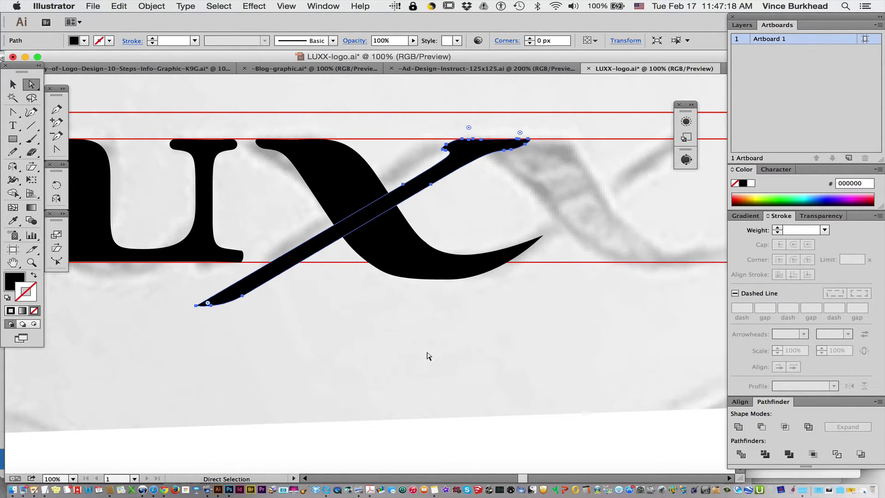
left_click(476, 349)
scroll(477, 350, "left", 5)
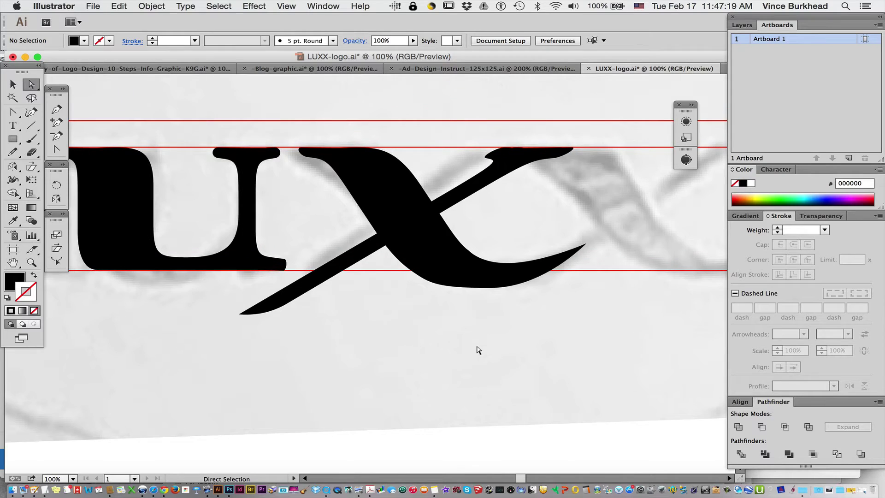
Step: Delete two surplus anchor points along the top edge of the united stroke's serif to smooth it
left_click(514, 153)
key("z")
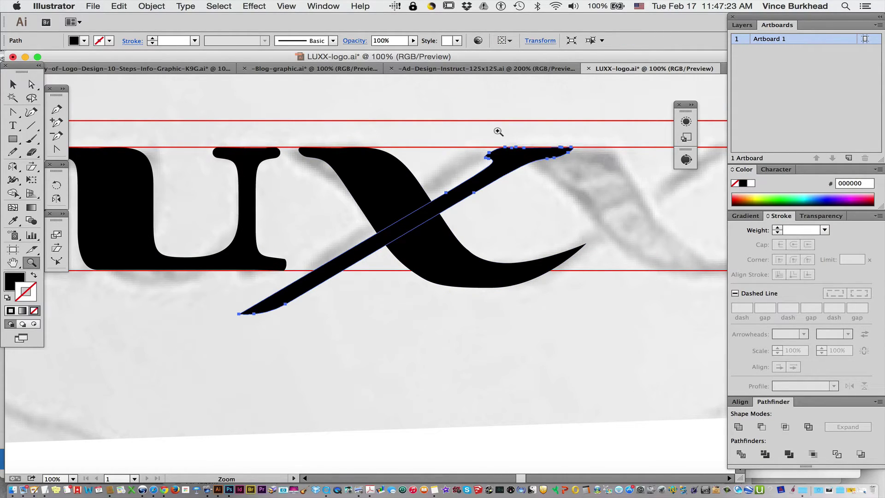
left_click_drag(501, 132, 535, 164)
left_click(30, 84)
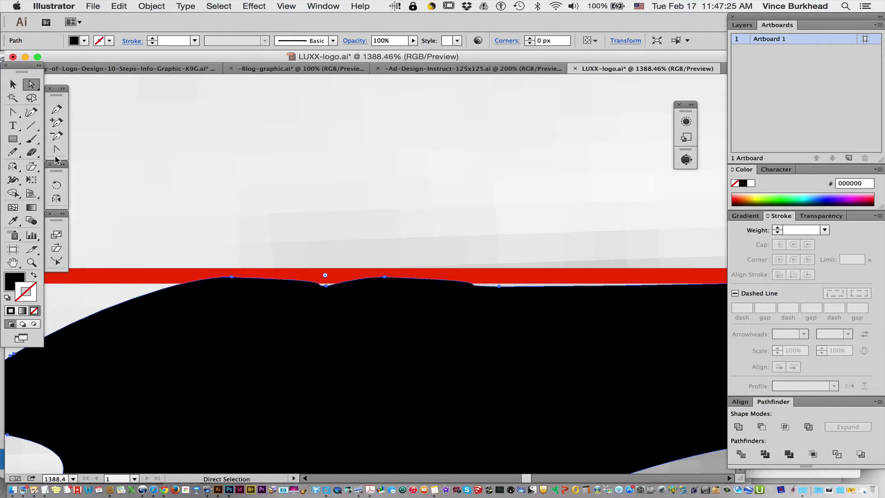
left_click(57, 136)
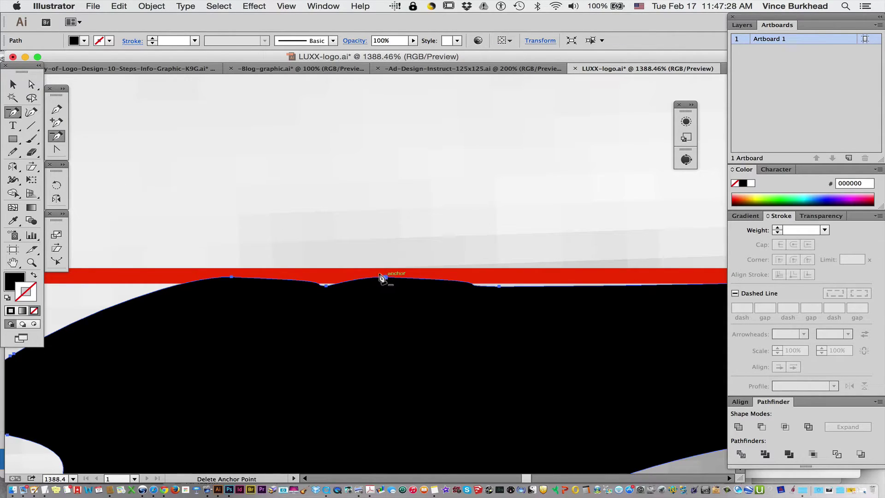
left_click(382, 277)
left_click(321, 282)
key("super+minus")
key("super+minus")
key("super+minus")
key("super+minus")
key("super+minus")
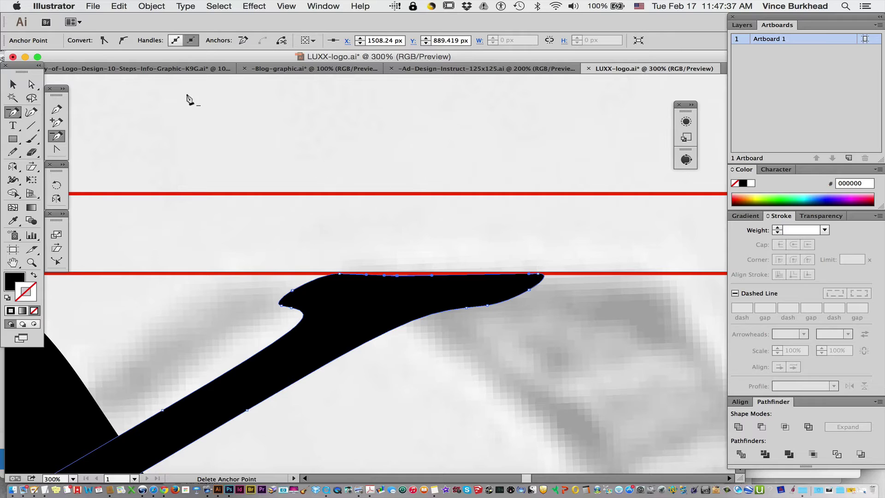
left_click(31, 84)
key("super+minus")
key("super+minus")
key("super+minus")
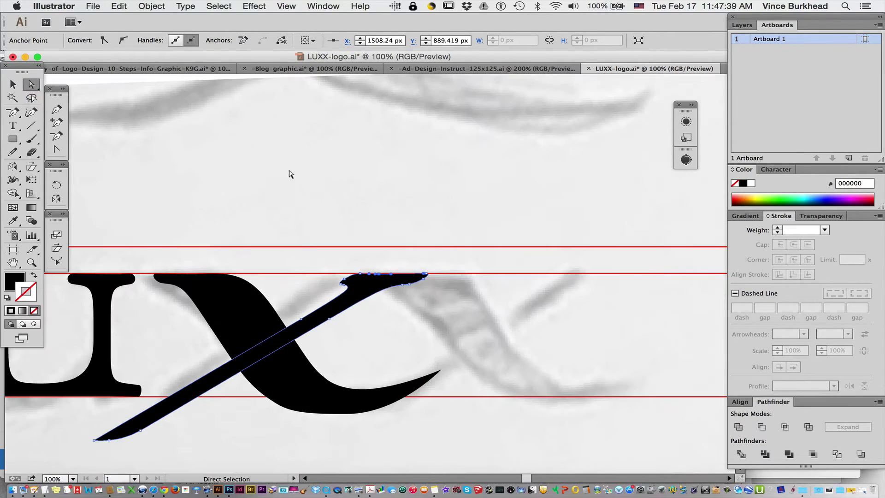
left_click(308, 187)
Step: Duplicate the refined X to the right over the second sketched X
scroll(338, 193, "left", 5)
scroll(338, 193, "down", 2)
left_click(353, 256)
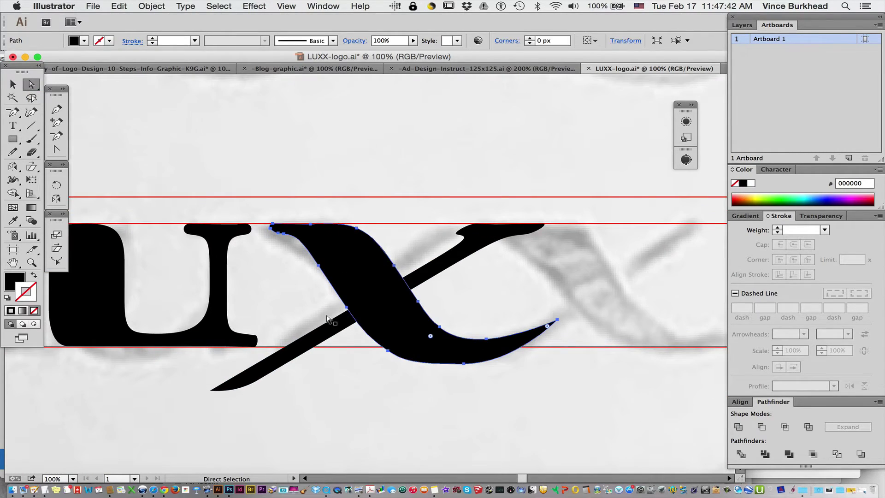
left_click(13, 84)
left_click(345, 272)
left_click_drag(346, 272, 571, 294)
left_click(565, 378)
key("super+minus")
key("super+minus")
key("super+minus")
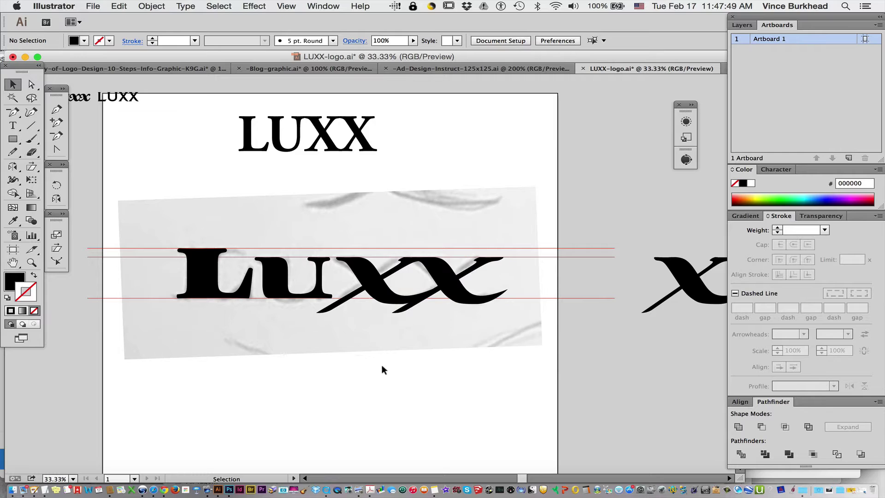
Step: Delete the traced sketch together with its three guide lines from behind the wordmark
left_click(235, 303)
key("Delete")
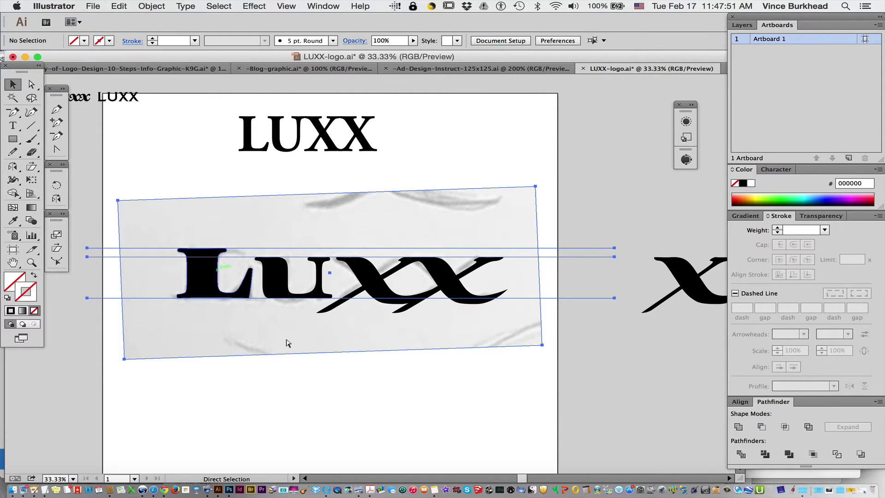
scroll(339, 369, "left", 2)
scroll(339, 369, "left", 1)
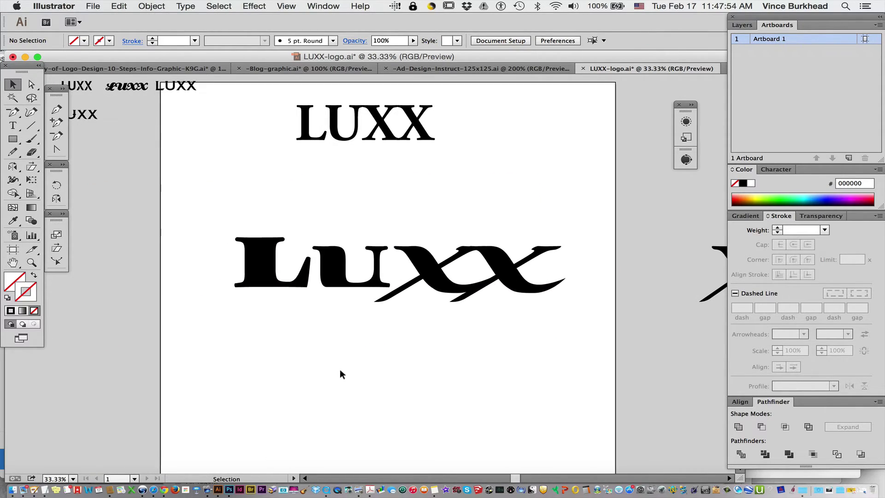
Step: Nudge the L and U together to the right to tighten their spacing with the first X
left_click_drag(221, 220, 337, 303)
key("shift+Right")
key("shift+Right")
key("shift+Right")
key("shift+Right")
key("shift+Right")
key("shift+Right")
key("shift+Right")
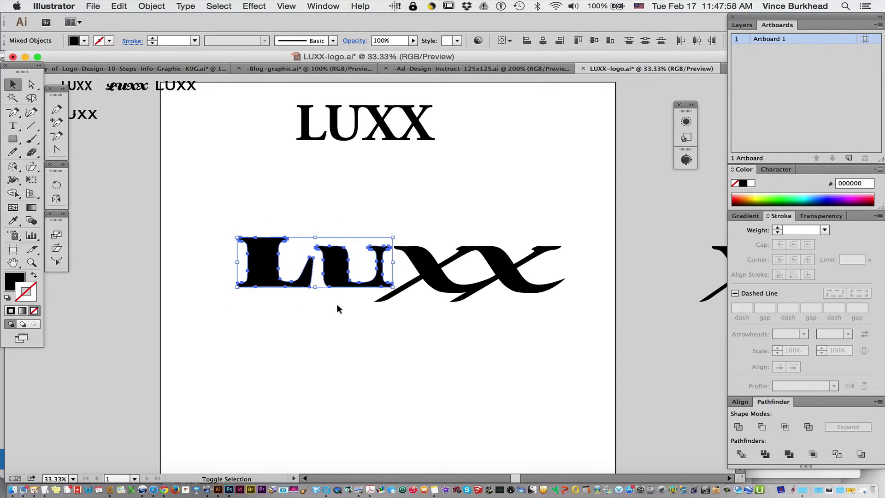
Step: Nudge the L to the right to close up its gap with the U
left_click(264, 269)
key("shift+Right")
key("shift+Right")
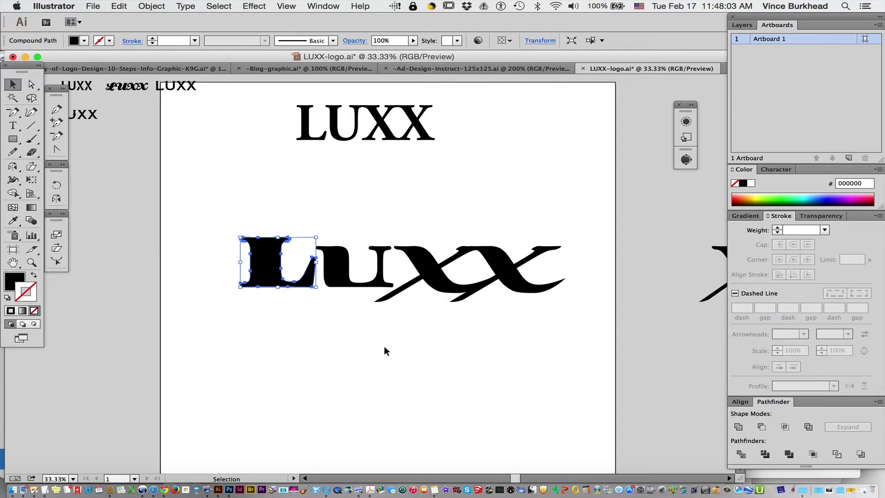
left_click(387, 349)
key("super+equal")
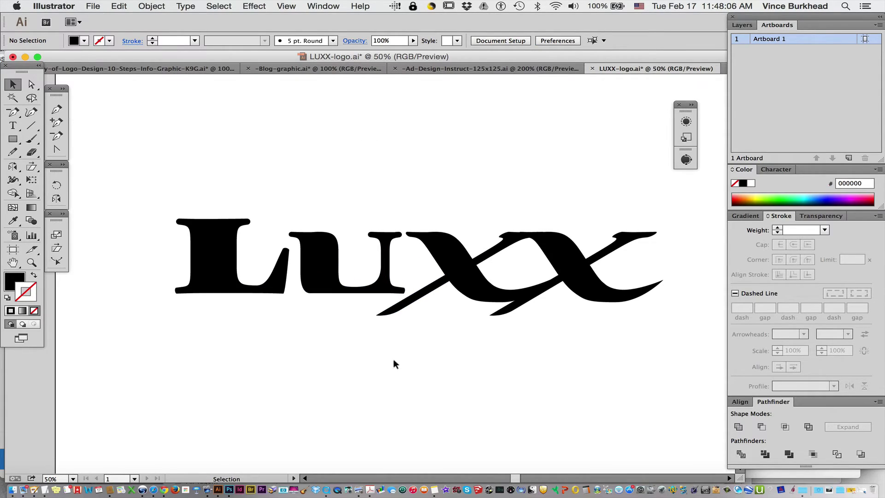
scroll(472, 355, "right", 2)
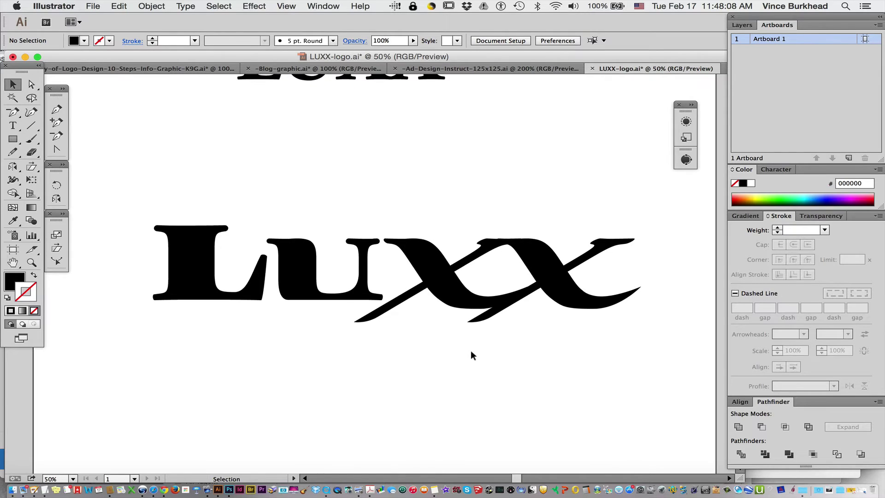
scroll(471, 355, "down", 2)
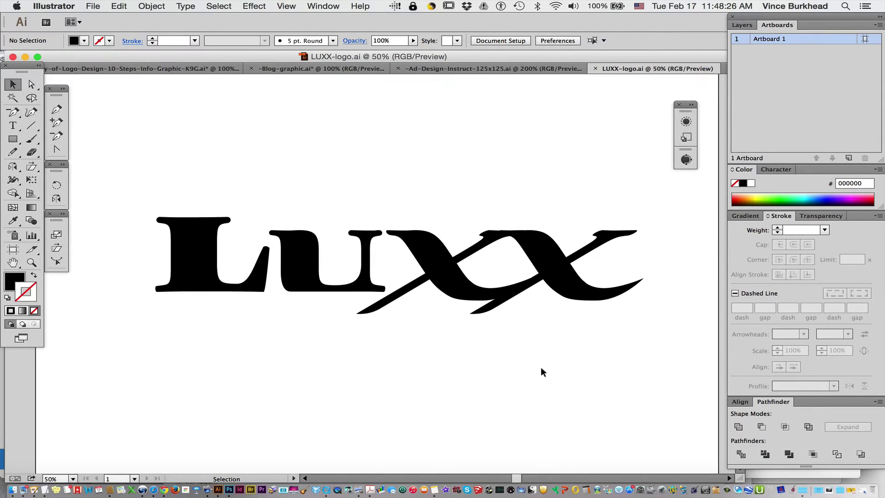
Step: Duplicate the complete LUXX wordmark directly below the original
scroll(541, 369, "down", 3)
left_click_drag(661, 286, 189, 332)
left_click(110, 124)
Step: Try to erase the lower tail of the second X's thin stroke in the lower wordmark, and undo the erasure
left_click(34, 86)
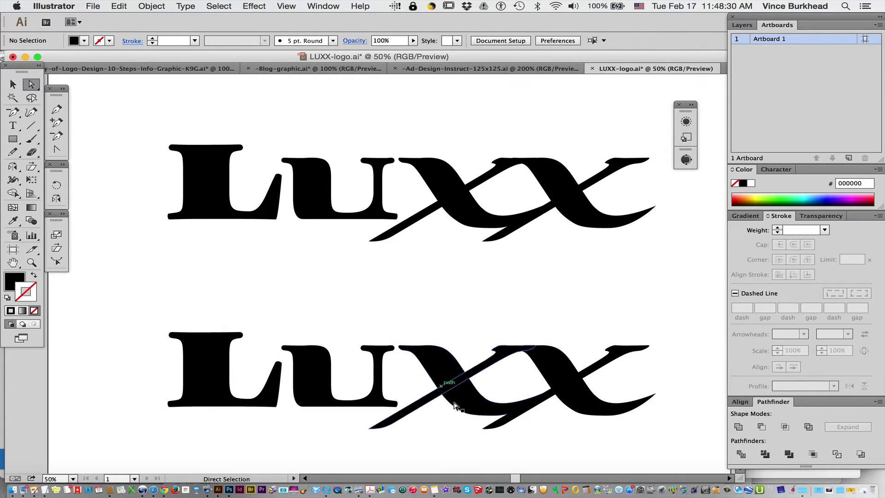
left_click(502, 417)
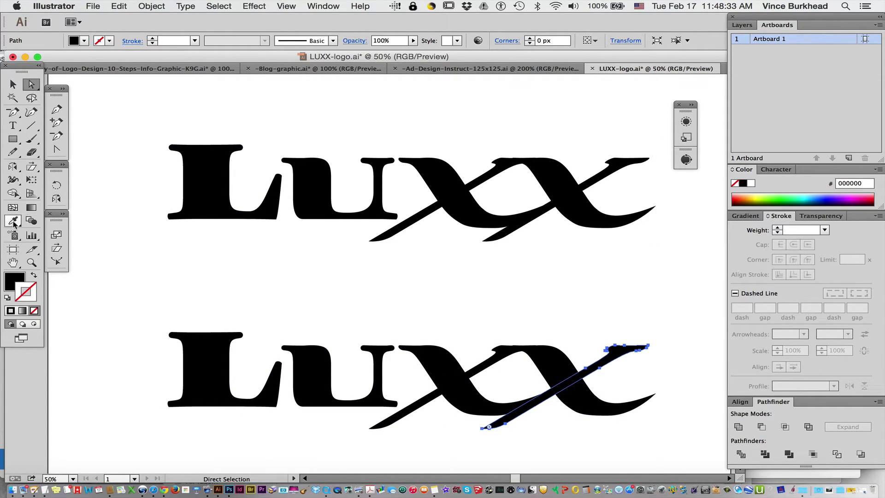
left_click(32, 152)
mouse_move(466, 442)
left_mouse_down()
mouse_move(517, 422)
mouse_move(591, 411)
left_mouse_up()
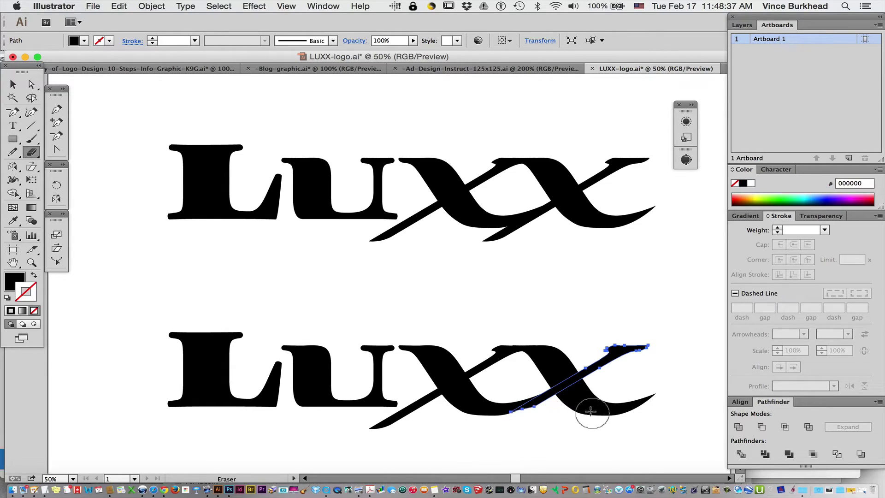
key("super+z")
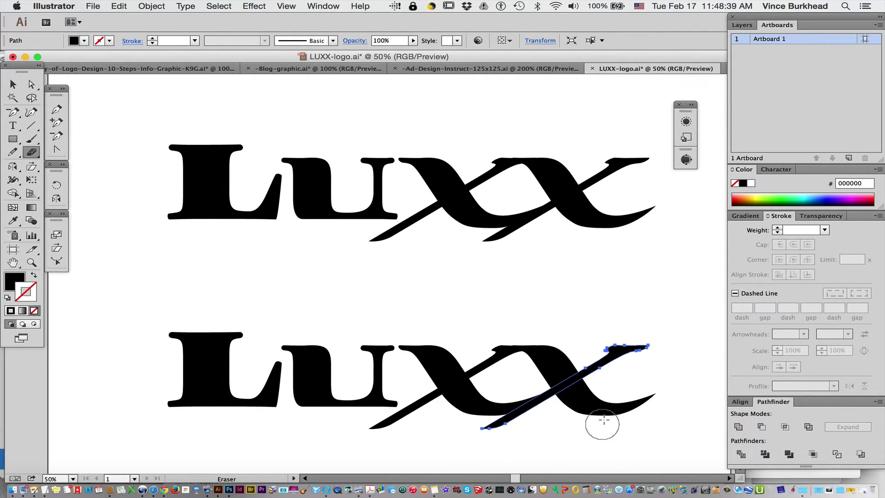
Step: Reshape the lower tail of the second X's thin stroke in the lower wordmark so it merges into the first X's thick curve
key("super+plus")
scroll(604, 420, "down", 5)
scroll(604, 420, "right", 3)
key("super+plus")
scroll(604, 420, "right", 1)
scroll(604, 420, "right", 2)
left_click(31, 84)
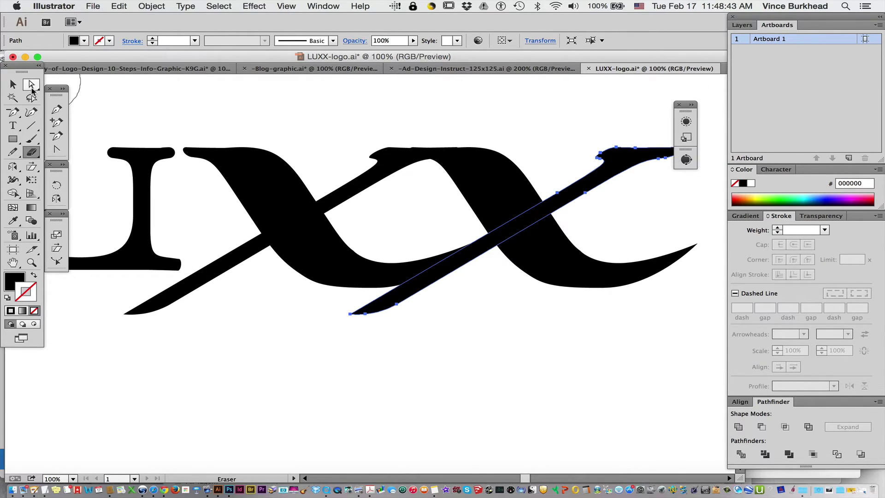
mouse_move(423, 312)
left_mouse_down()
mouse_move(426, 296)
mouse_move(395, 300)
mouse_move(516, 225)
mouse_move(427, 198)
mouse_move(381, 212)
mouse_move(443, 234)
mouse_move(424, 275)
left_mouse_up()
key("ctrl+z")
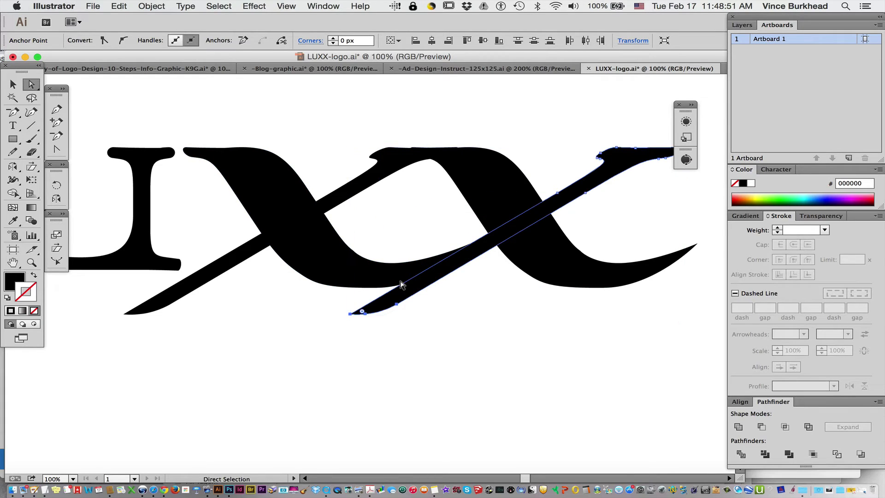
mouse_move(393, 302)
left_mouse_down()
mouse_move(468, 267)
mouse_move(463, 260)
mouse_move(437, 286)
mouse_move(442, 301)
mouse_move(466, 292)
left_mouse_up()
key("super+equal")
key("super+shift+a")
Step: Examine the joined stroke between the two Xs in the lower wordmark, both at reduced size and close up
key("super+minus")
key("super+minus")
key("super+minus")
key("super+minus")
key("super+minus")
key("super+minus")
key("super+minus")
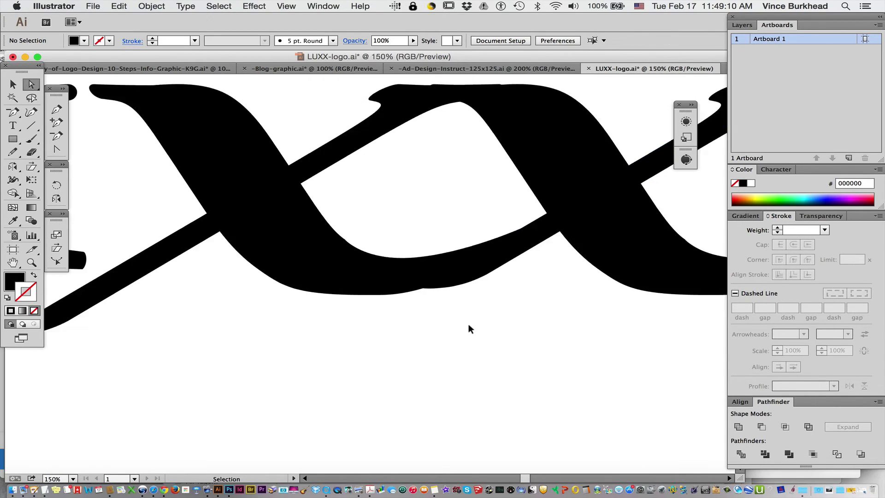
key("super+equal")
key("super+equal")
key("super+equal")
key("super+equal")
key("super+equal")
key("super+equal")
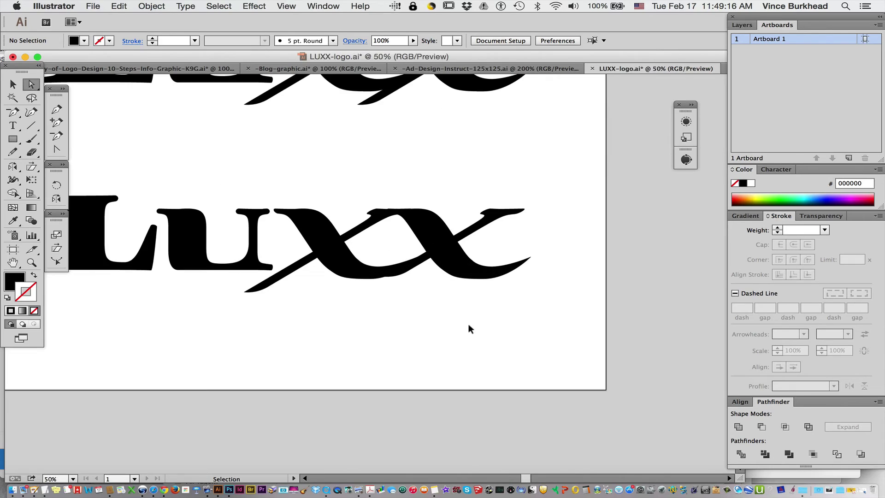
Step: Draw a closed black Pen tool shape along the underside of the stroke joining the two Xs to smooth its bump
left_click_drag(12, 111, 58, 112)
left_click(237, 244)
left_click_drag(395, 287, 502, 268)
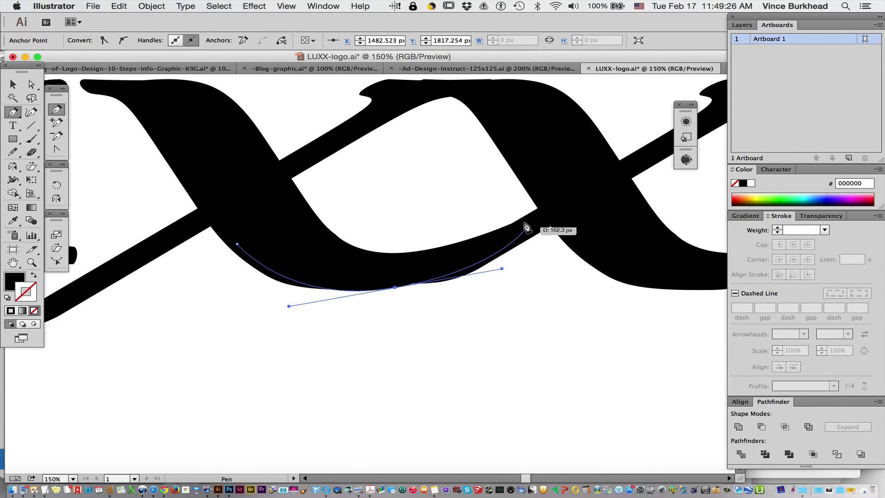
left_click(576, 207)
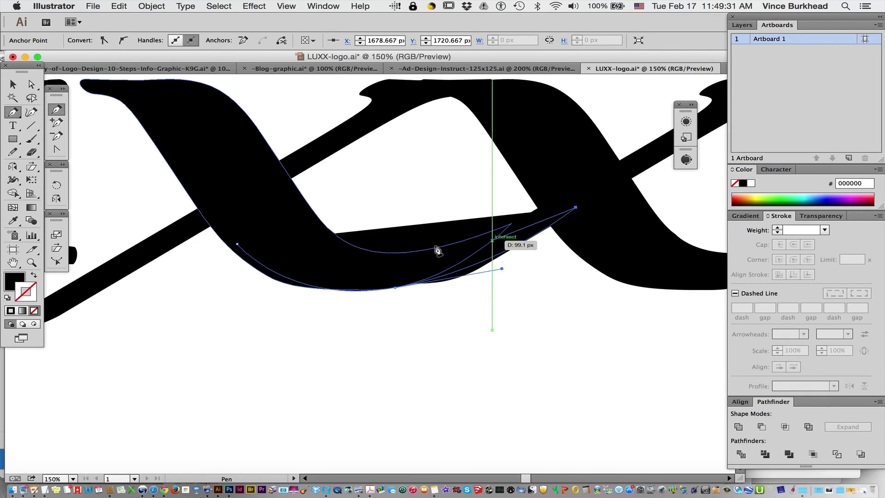
left_click(403, 270)
left_click(317, 264)
left_click(237, 243)
Step: Move the reshaped tail's protruding lower point up inside the joining stroke to leave a clean bottom edge
key("a")
left_click(460, 279)
left_click_drag(431, 283, 481, 244)
left_click(530, 269)
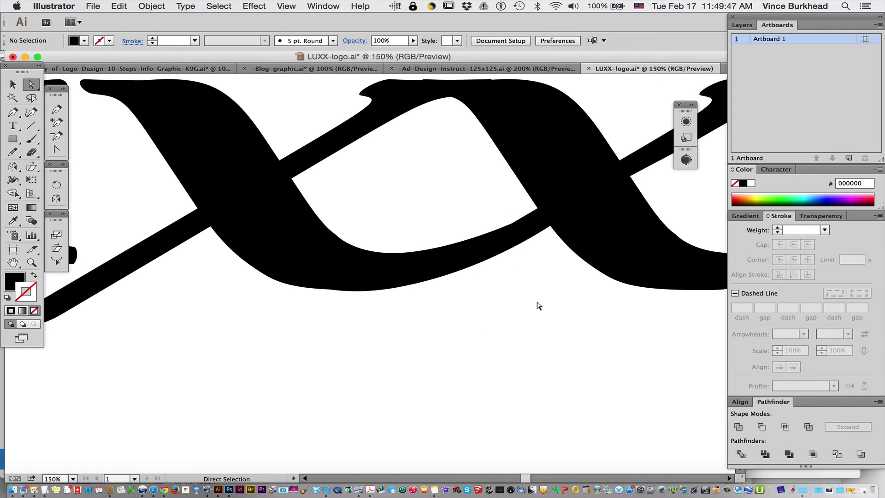
Step: Lengthen the left curve handle on the patch shape's bottom anchor to smooth the underside of the first X
left_click(325, 290)
left_click_drag(289, 307, 265, 309)
left_click(434, 365)
Step: Examine the lower wordmark in full-screen view with the panels hidden, and restore the normal workspace
key("super+0")
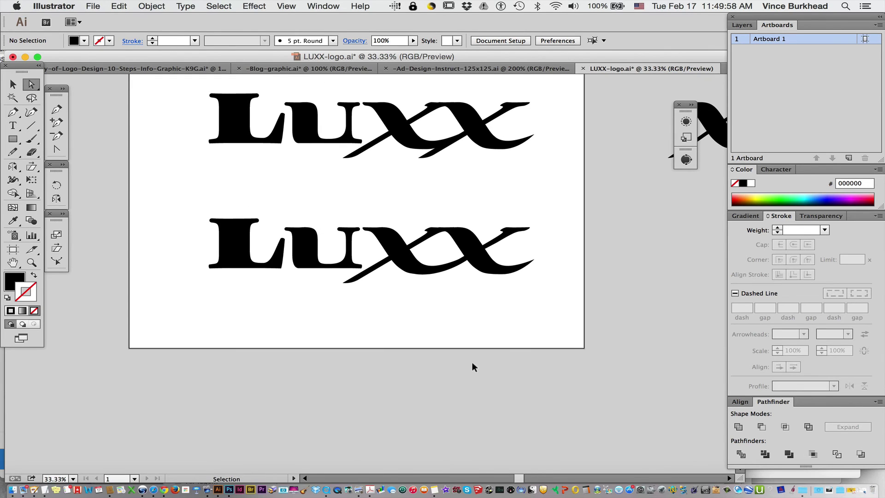
key("super+equal")
key("Tab")
key("f")
key("f")
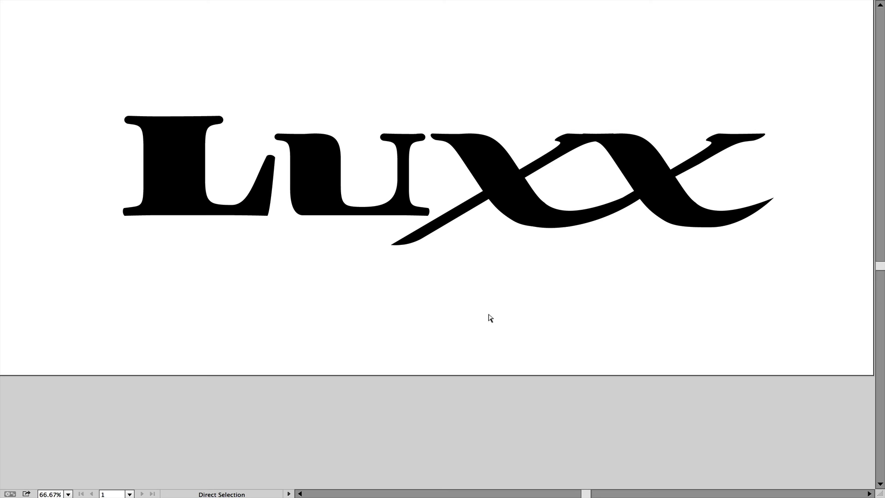
key("f")
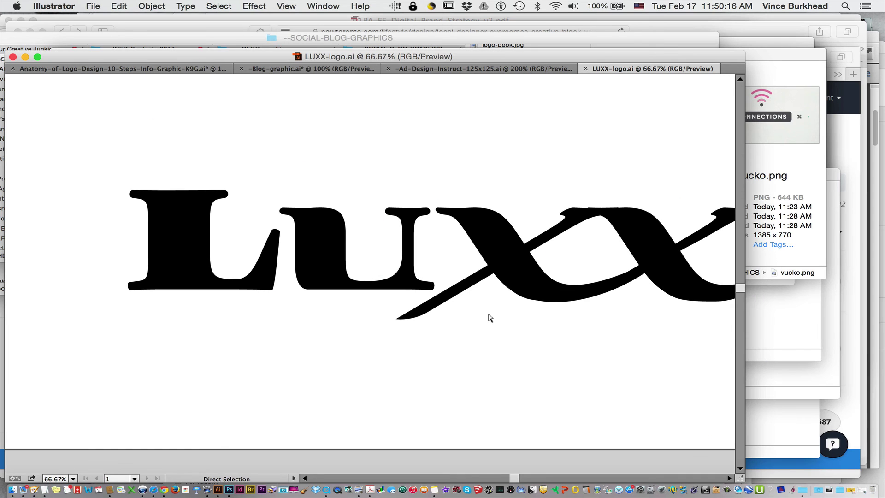
key("Tab")
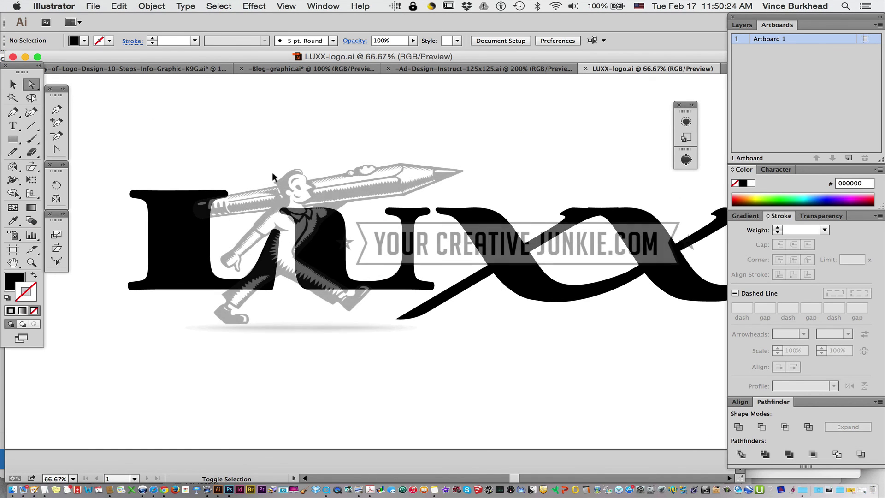